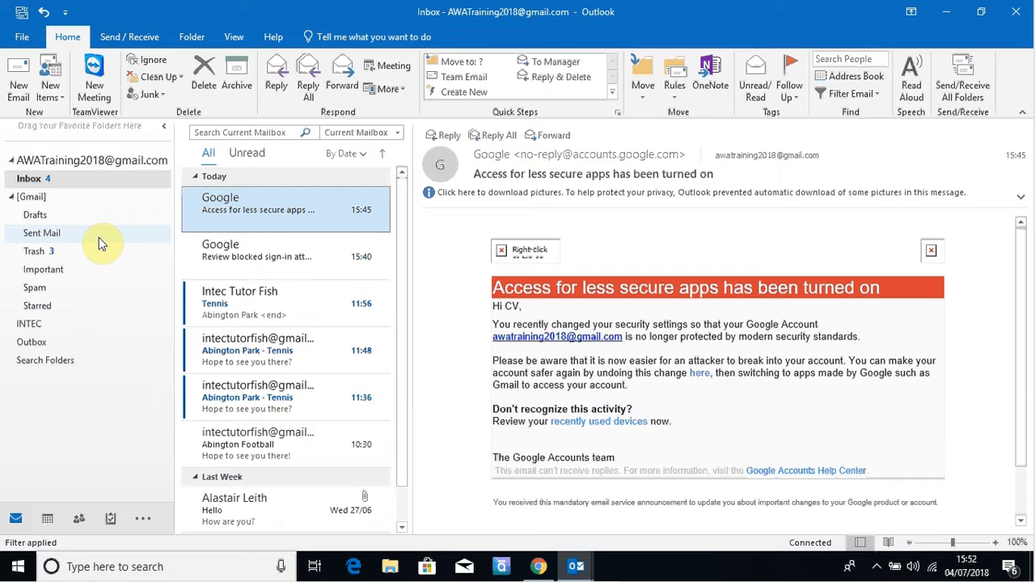
Step: Look through the Send/Receive, Folder, View and Help ribbon tabs, returning to Home
click(104, 35)
click(194, 38)
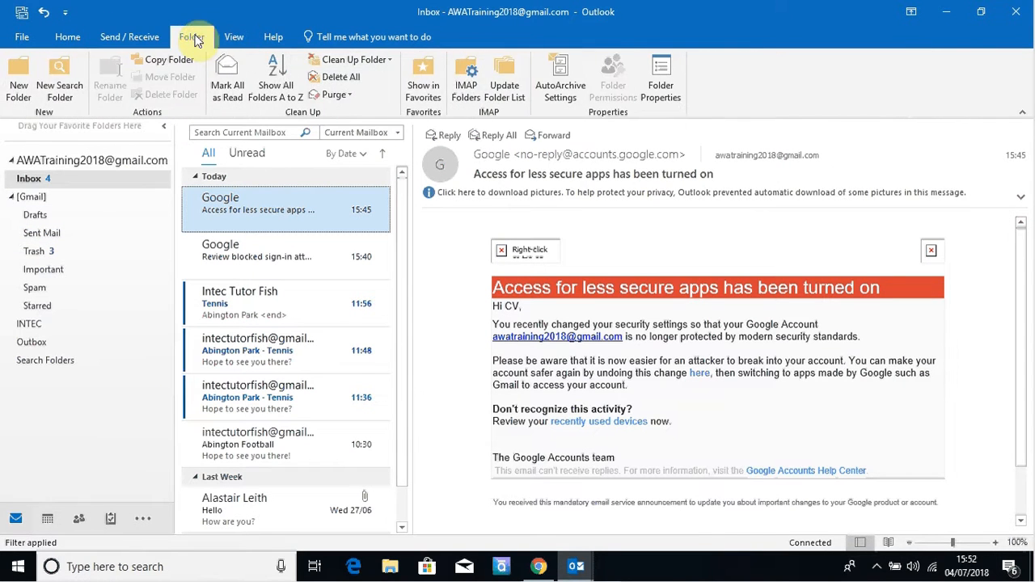
click(232, 36)
click(270, 36)
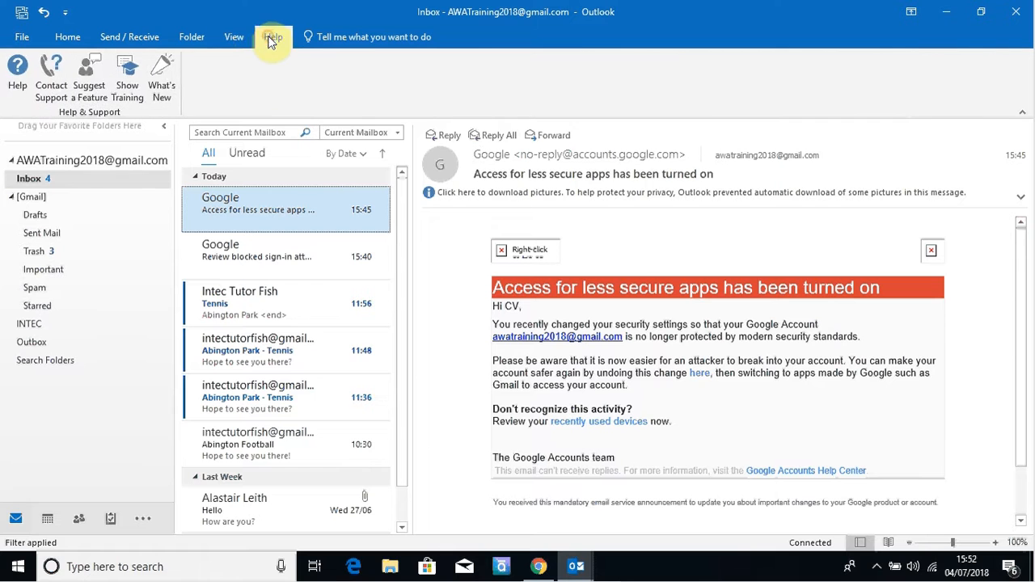
click(229, 40)
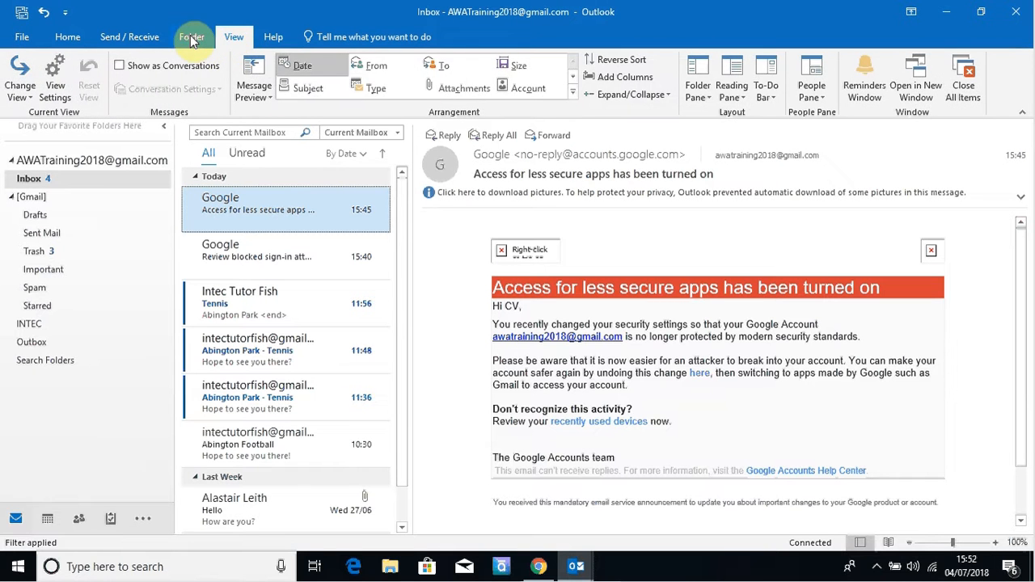
click(192, 39)
click(142, 38)
click(75, 40)
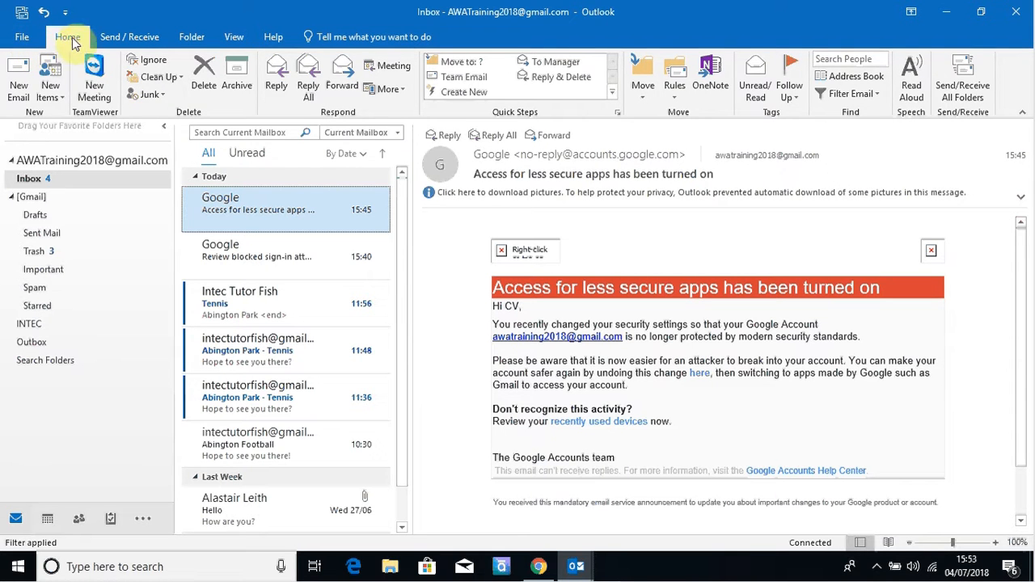
click(132, 38)
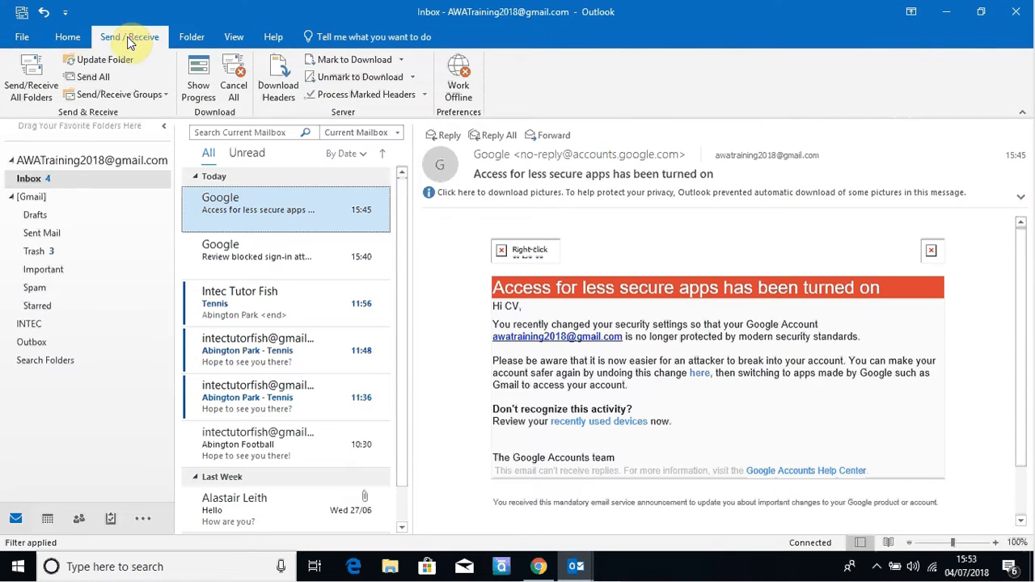
click(74, 39)
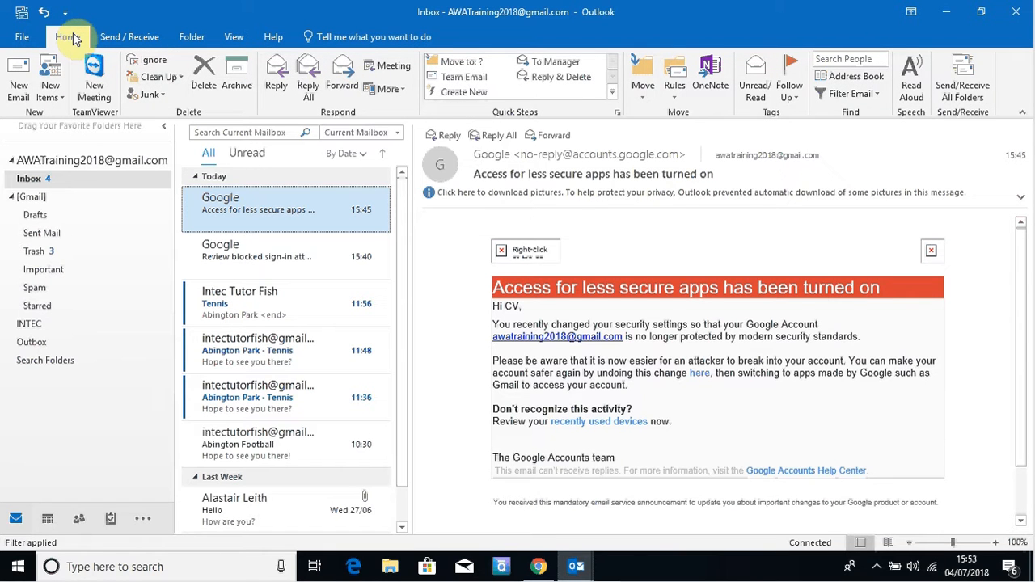
Step: Start adding another email account from the account information page, then cancel without connecting
click(24, 39)
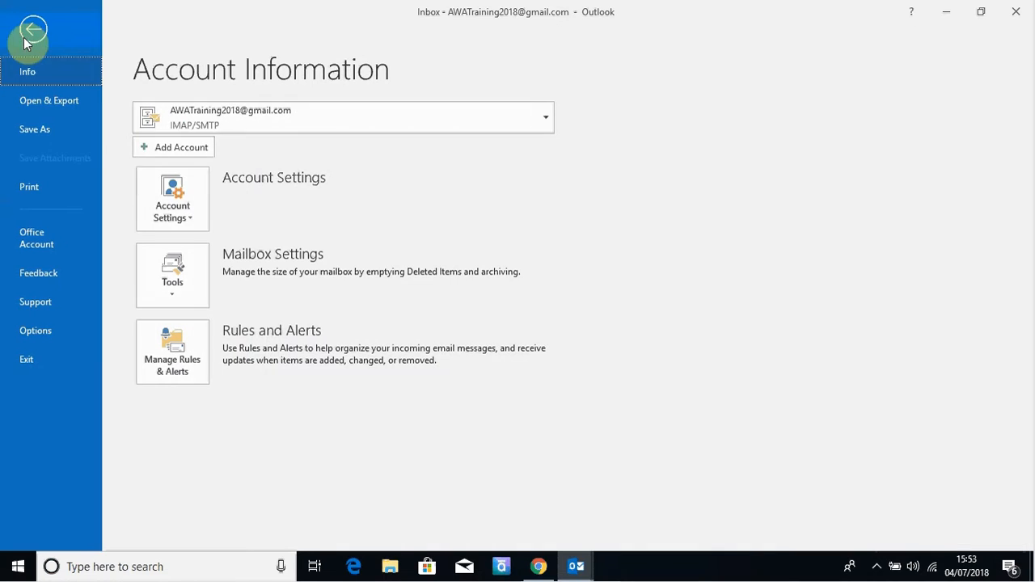
click(164, 148)
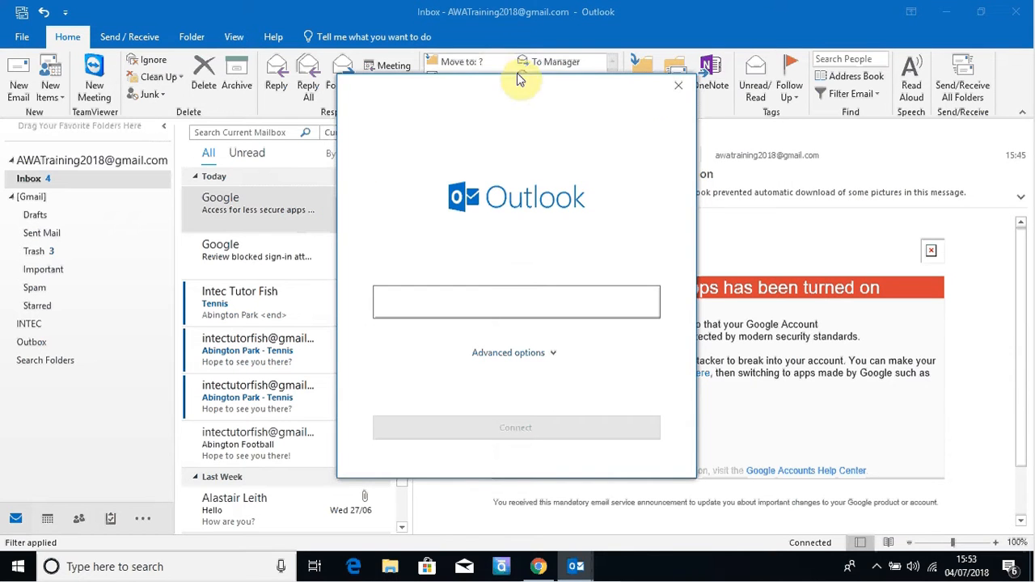
click(679, 86)
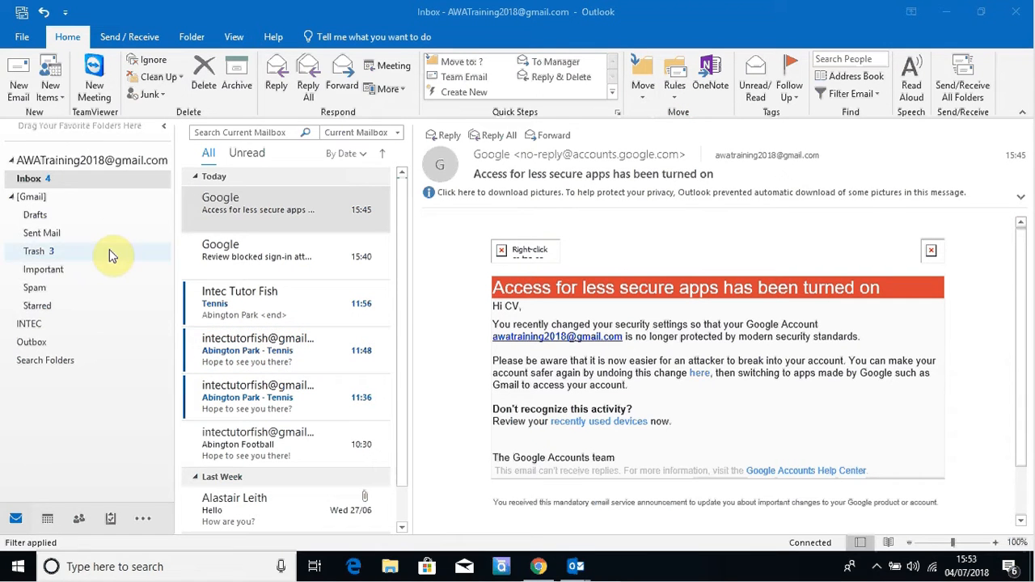
Step: Collapse and re-expand [Gmail], view Trash and INTEC, then open the account's Outlook Today summary
click(11, 197)
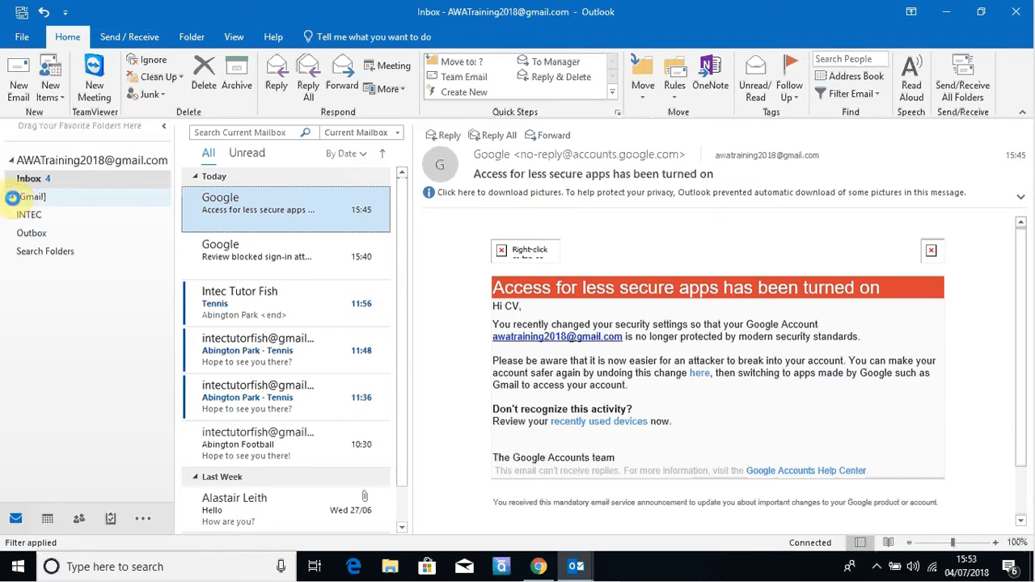
click(11, 197)
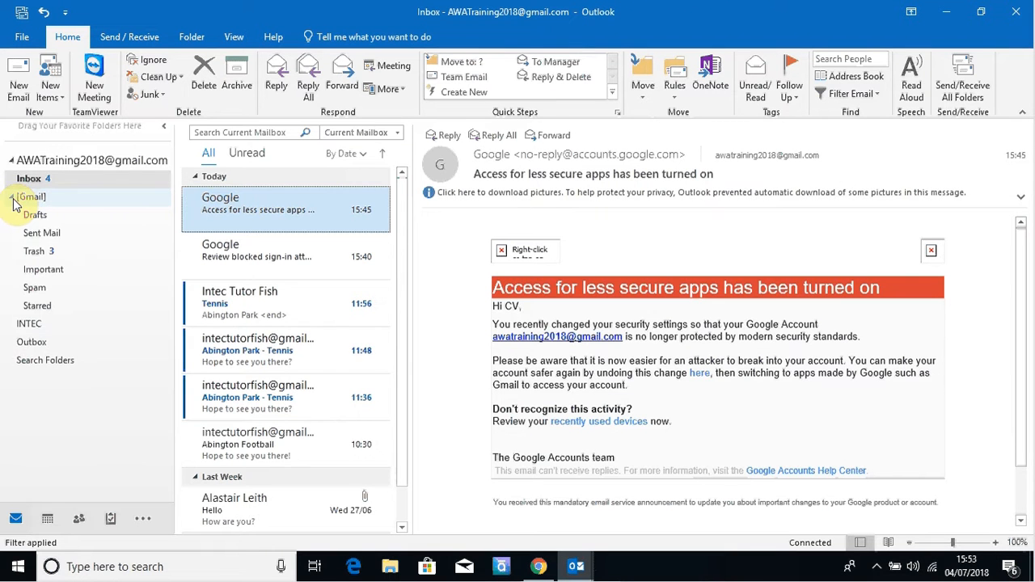
click(52, 254)
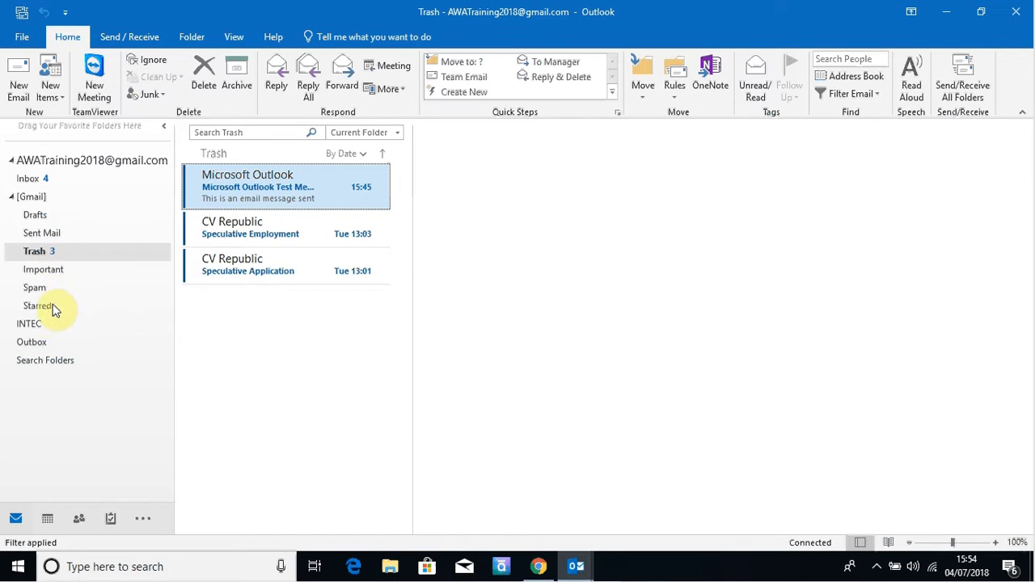
click(31, 326)
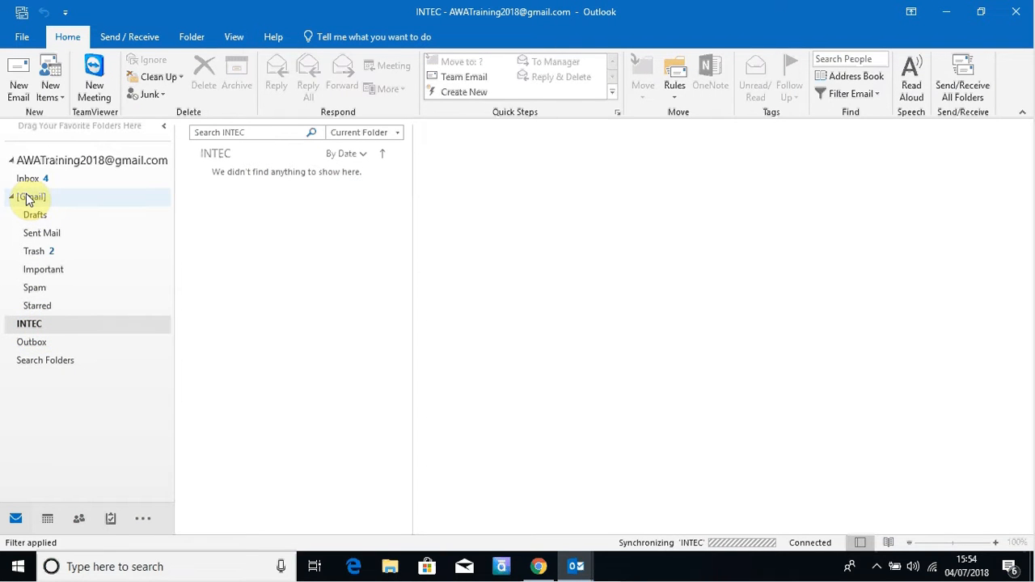
click(35, 162)
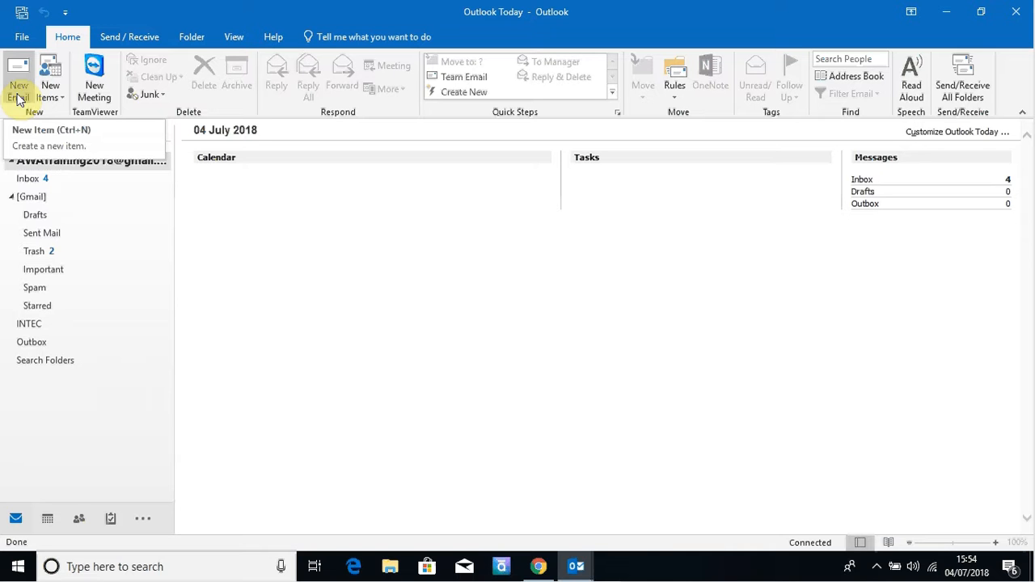
Step: Start a new email to the training account address with the subject 'Speculative Application'
click(18, 96)
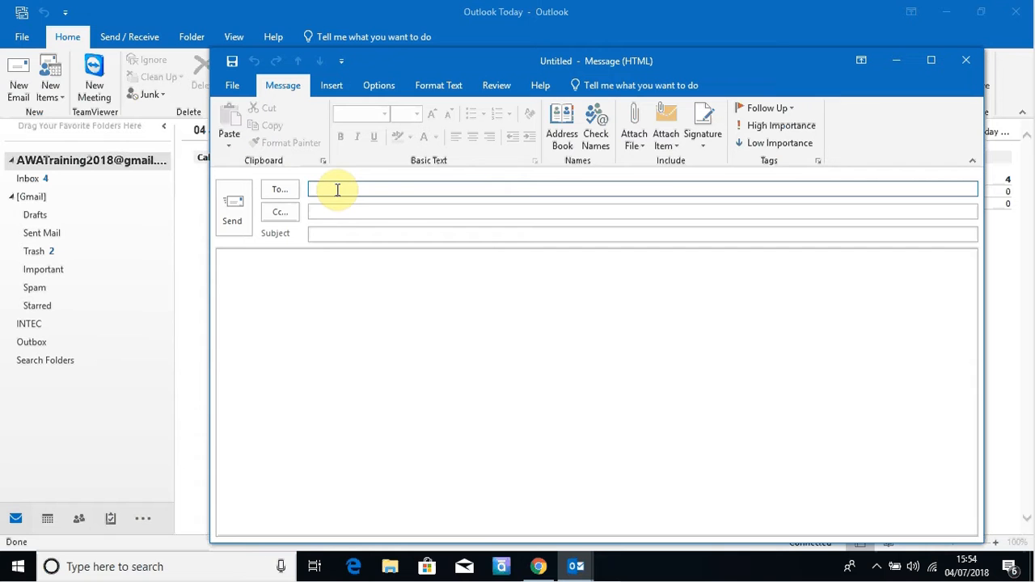
text(AW )
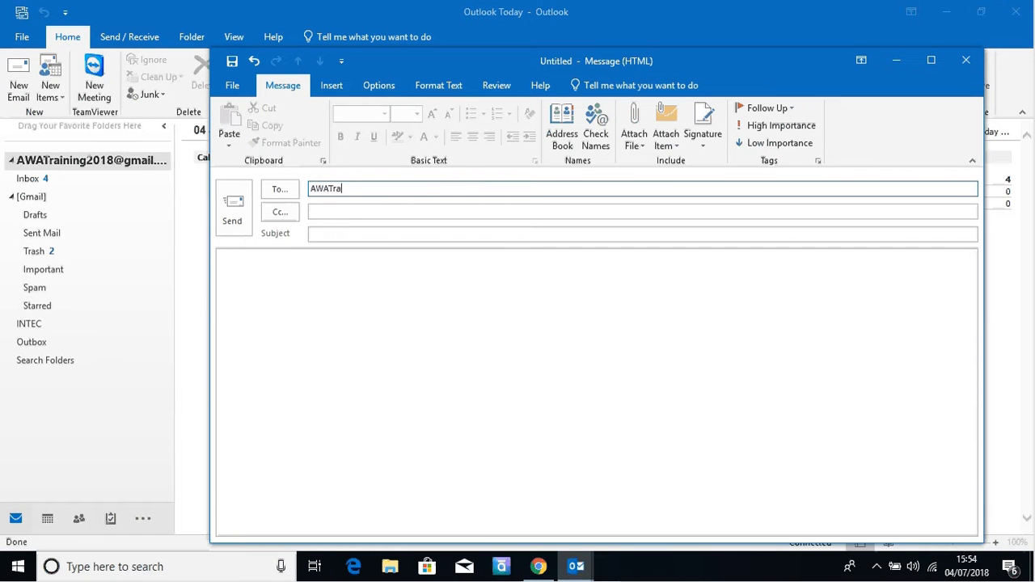
click(330, 233)
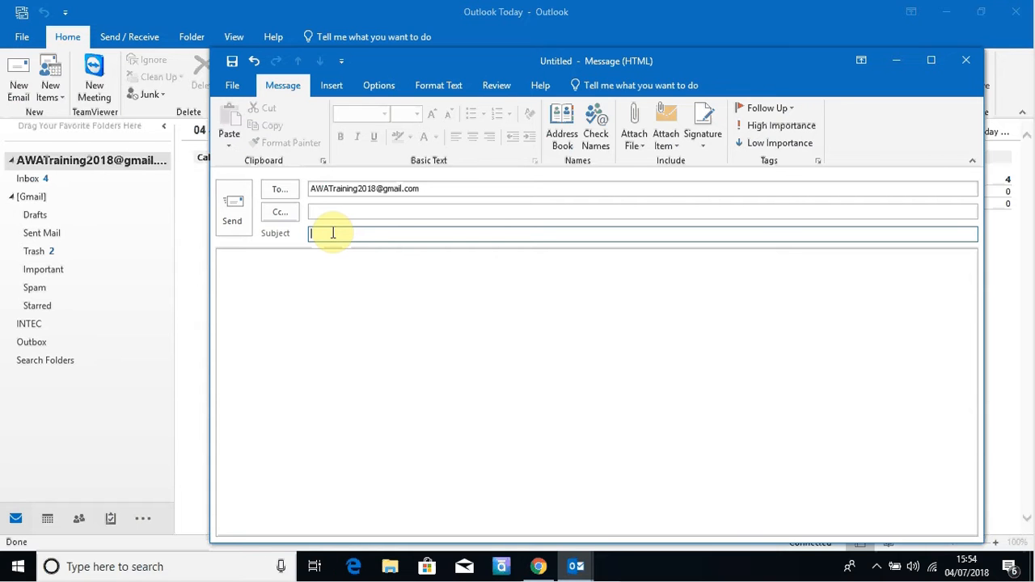
text(Speci;a)
key(BackSpace)
key(BackSpace)
key(BackSpace)
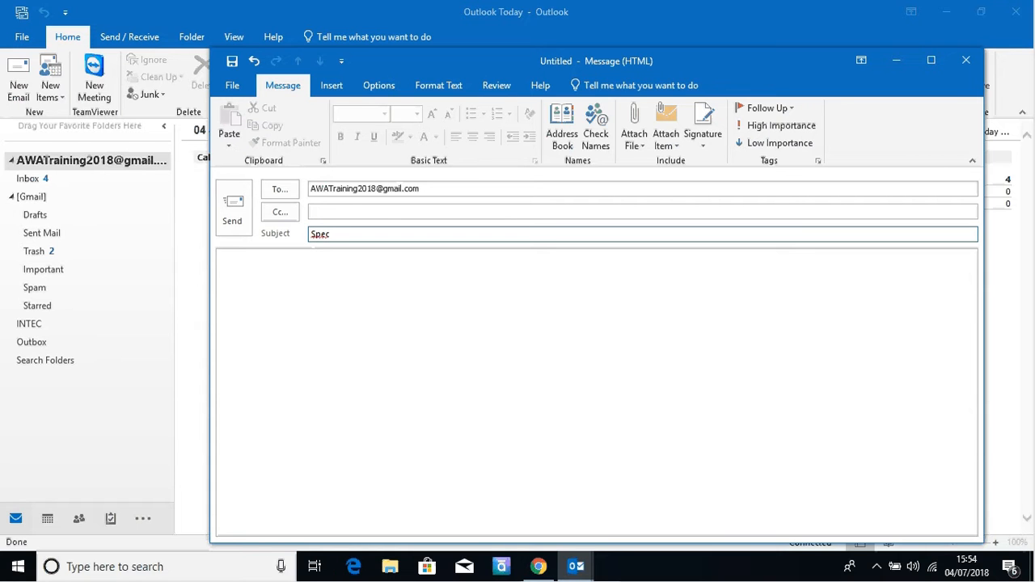
text(ulative Application)
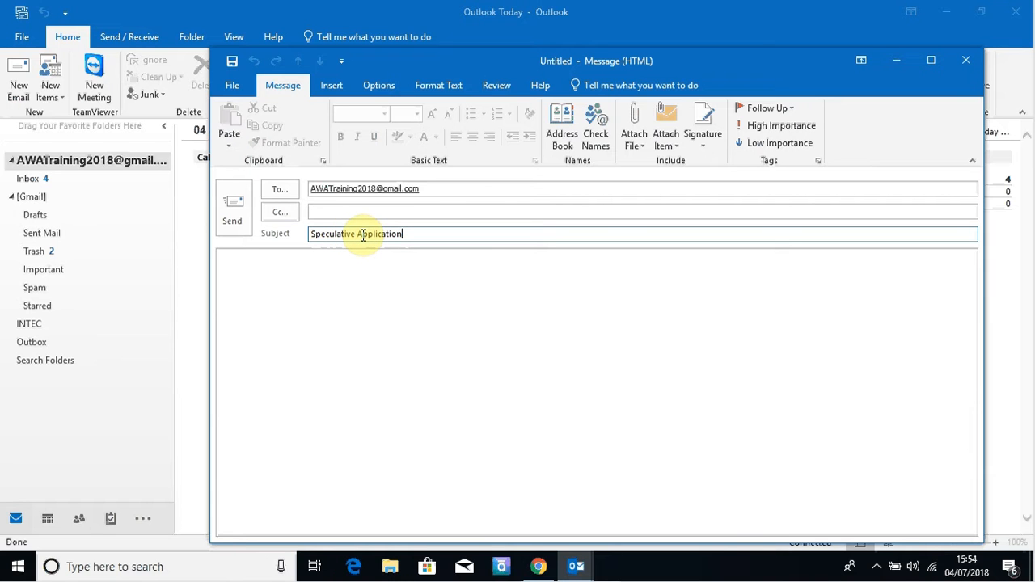
Step: Add a second recipient address, then move it from the To line into Cc
click(444, 190)
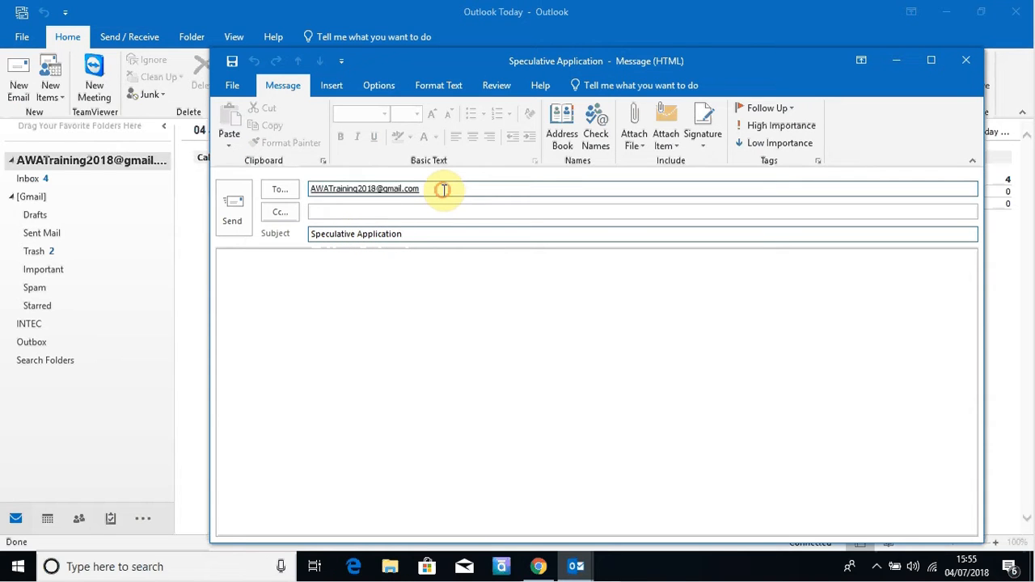
text(;)
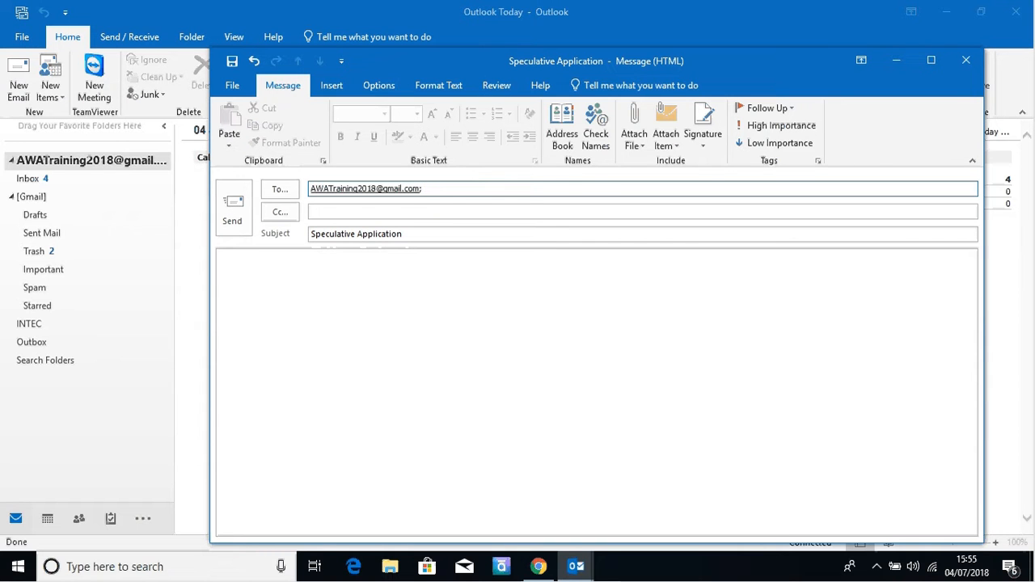
drag(509, 188, 427, 192)
key(ctrl+c)
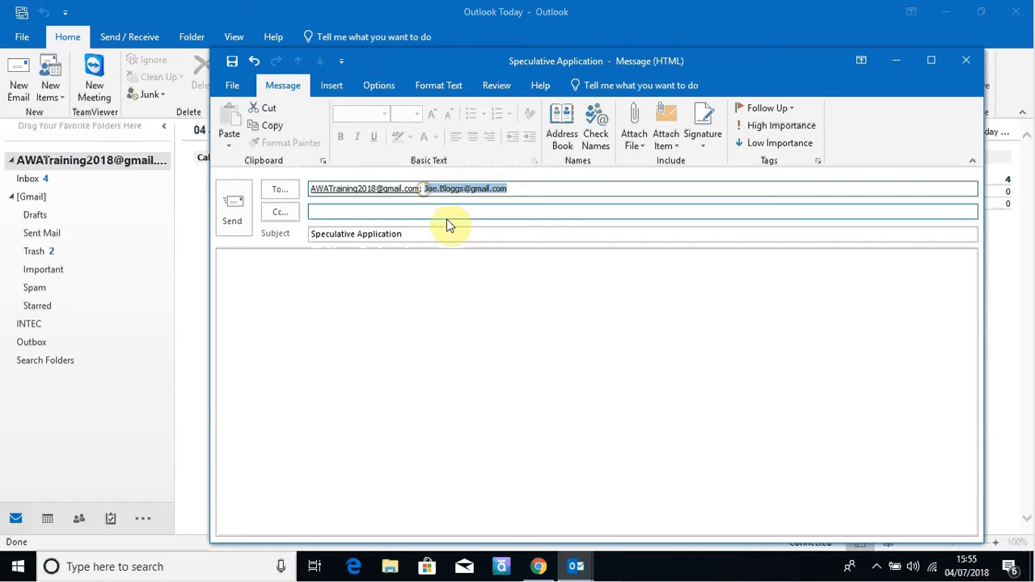
key(Delete)
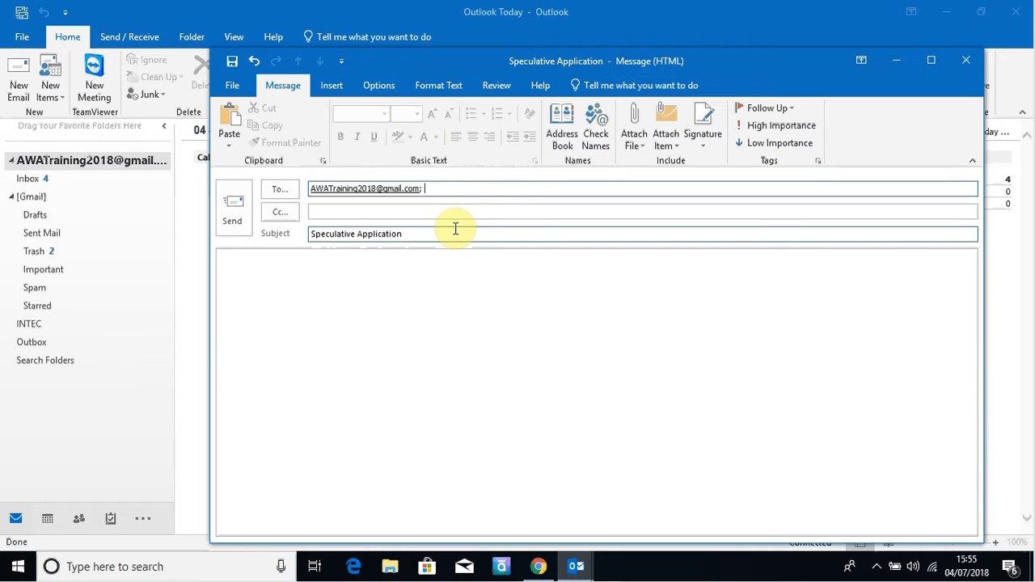
click(417, 210)
key(ctrl+v)
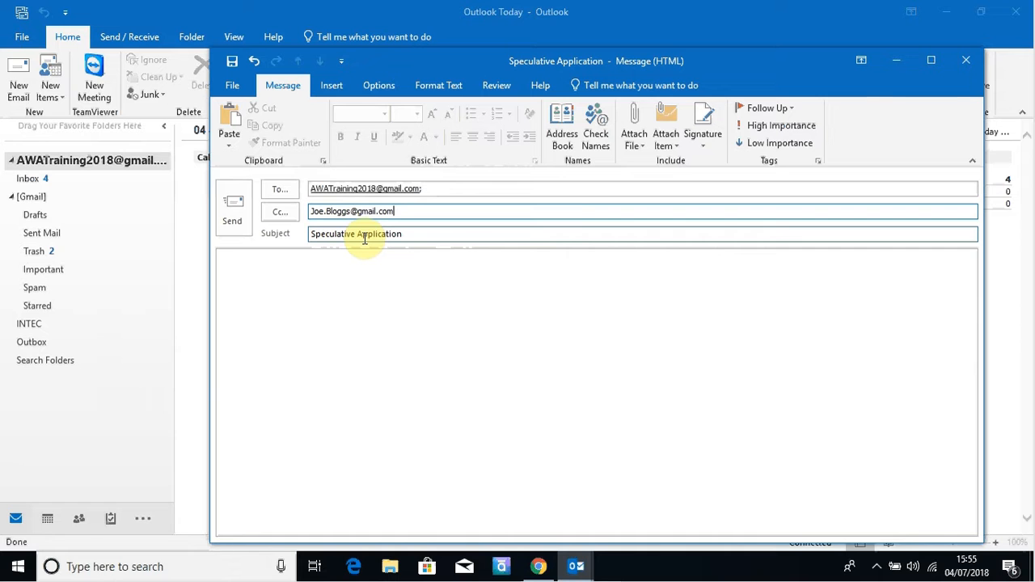
Step: Write the 'Dear Sir / Madam' body attaching the CV for IT Desktop Support, and append '- Desktop' to the subject
click(379, 276)
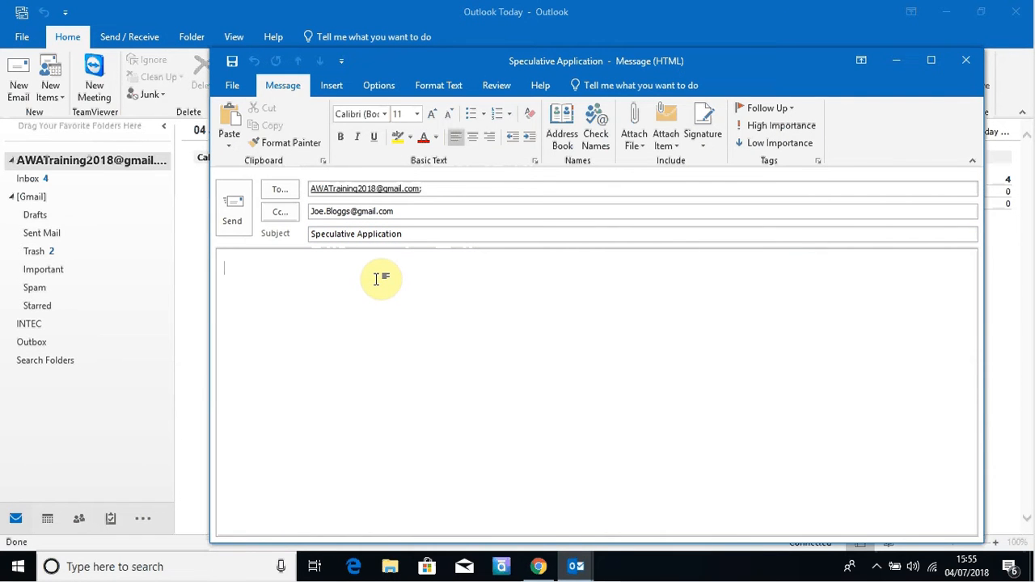
text(Pleas)
key(BackSpace)
key(BackSpace)
key(BackSpace)
key(BackSpace)
key(BackSpace)
text(Dear Sir / Madam)
key(Return)
key(Return)
text(P)
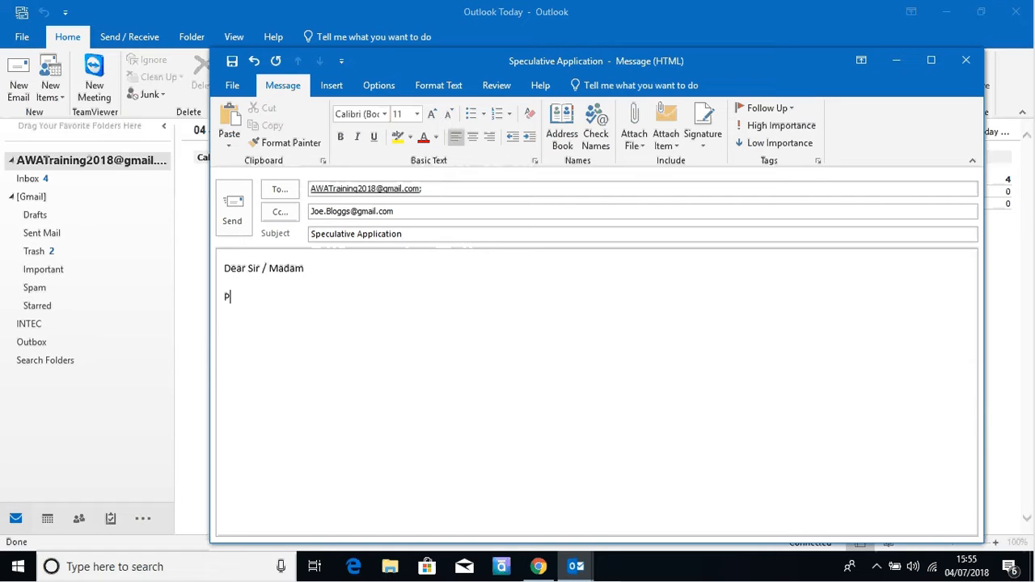
text(lease Find)
key(BackSpace)
key(BackSpace)
key(BackSpace)
key(BackSpace)
key(BackSpace)
text(find attached a copy of my CV and covering letteer)
key(BackSpace)
key(BackSpace)
text(r for the role of IT Desktop Support.)
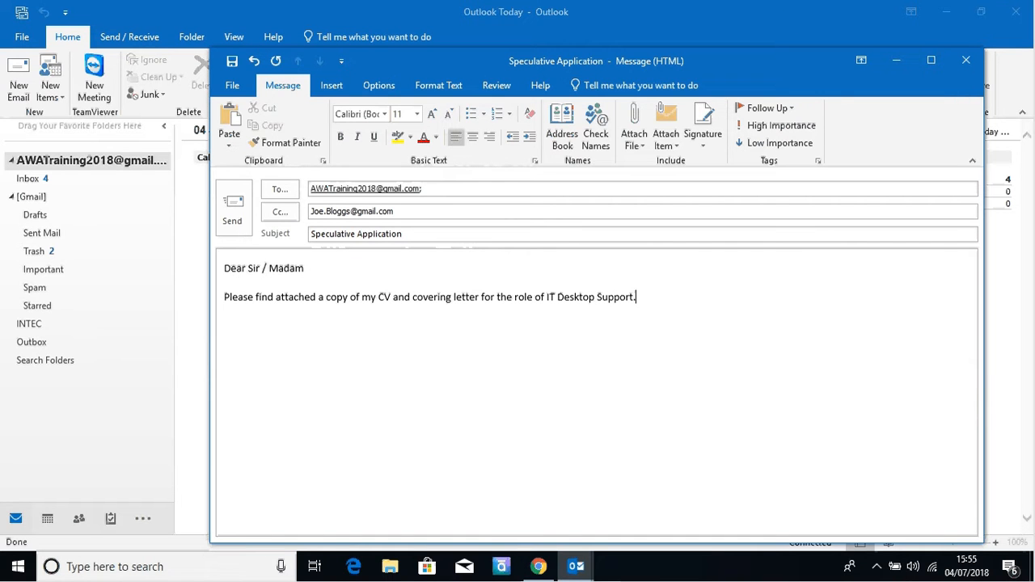
click(402, 234)
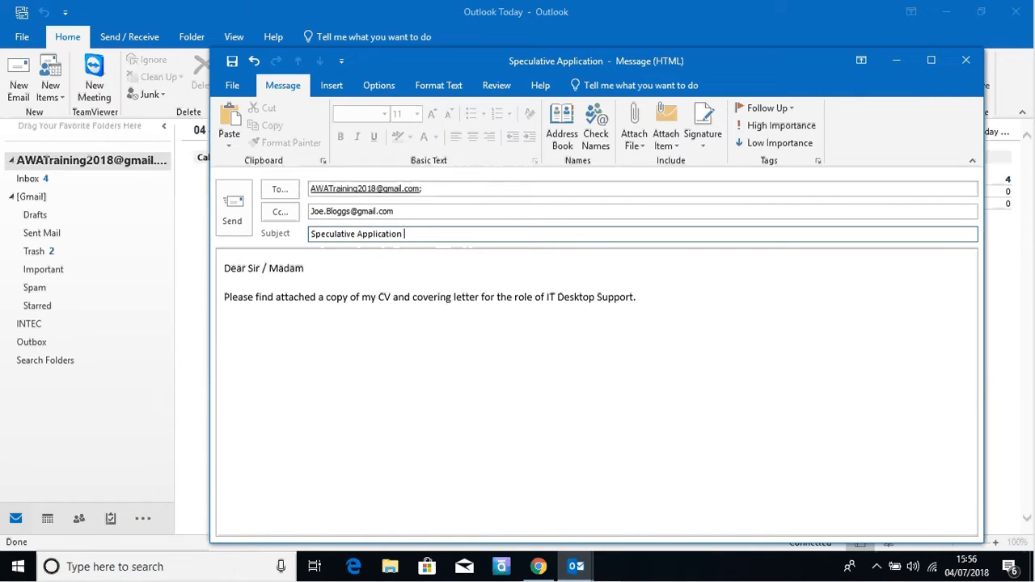
text(- )
text(Desp)
text(ktop)
click(634, 135)
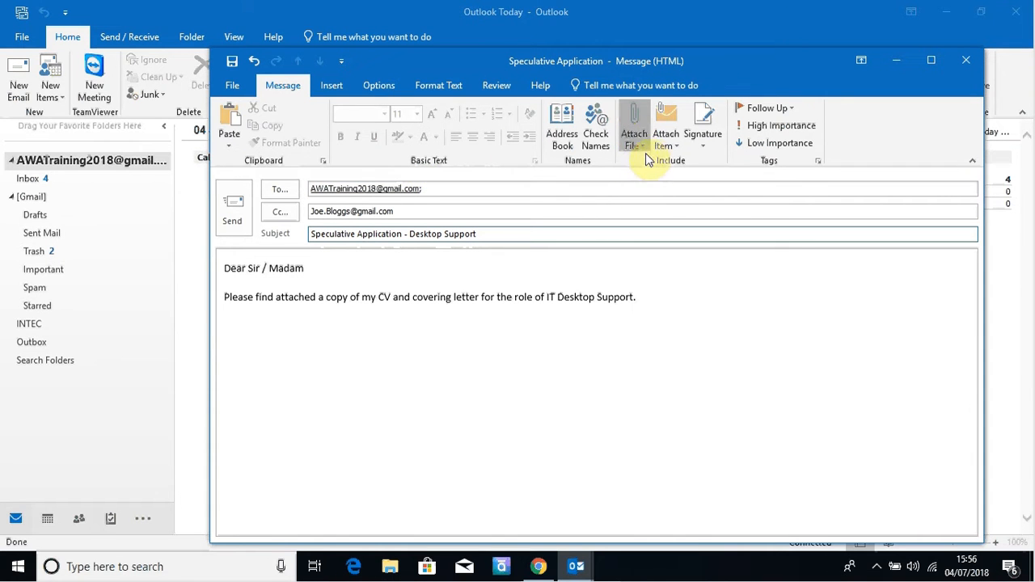
click(637, 148)
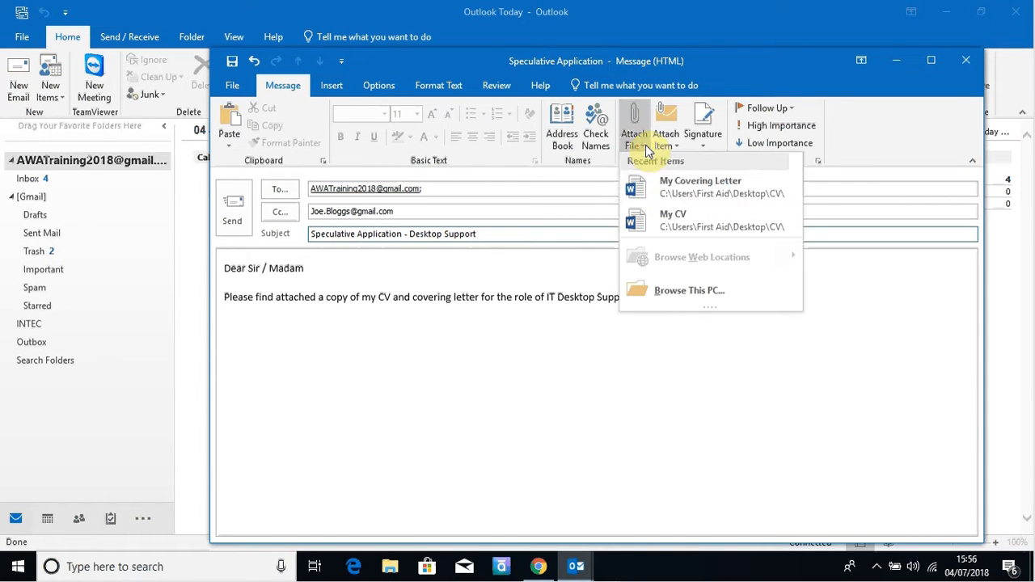
click(689, 189)
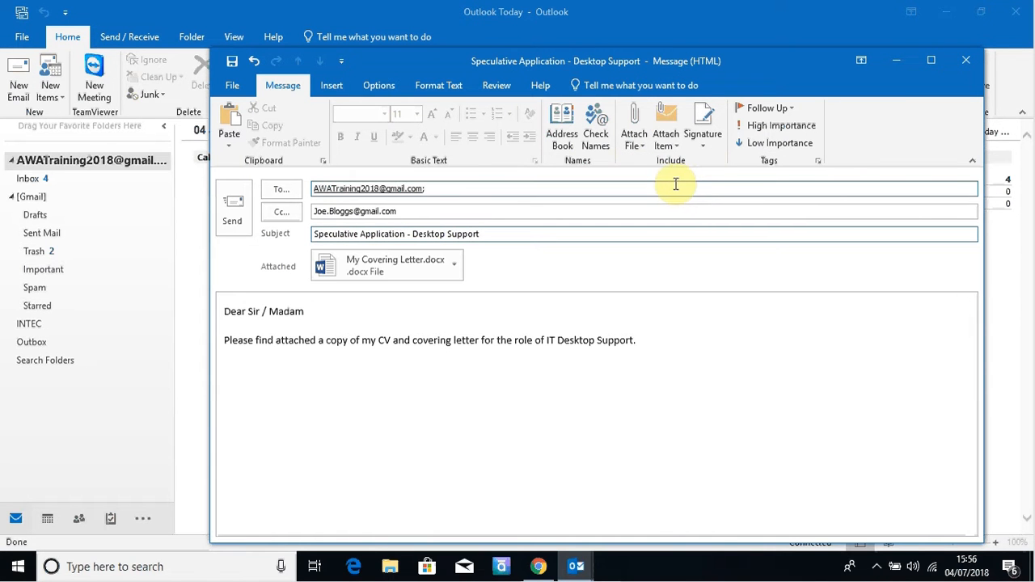
click(665, 144)
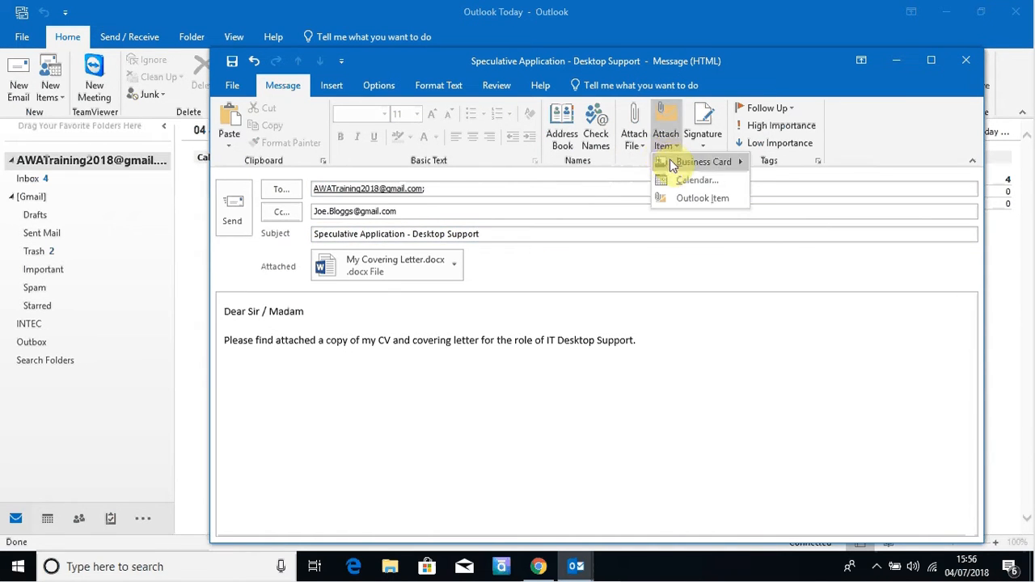
click(637, 144)
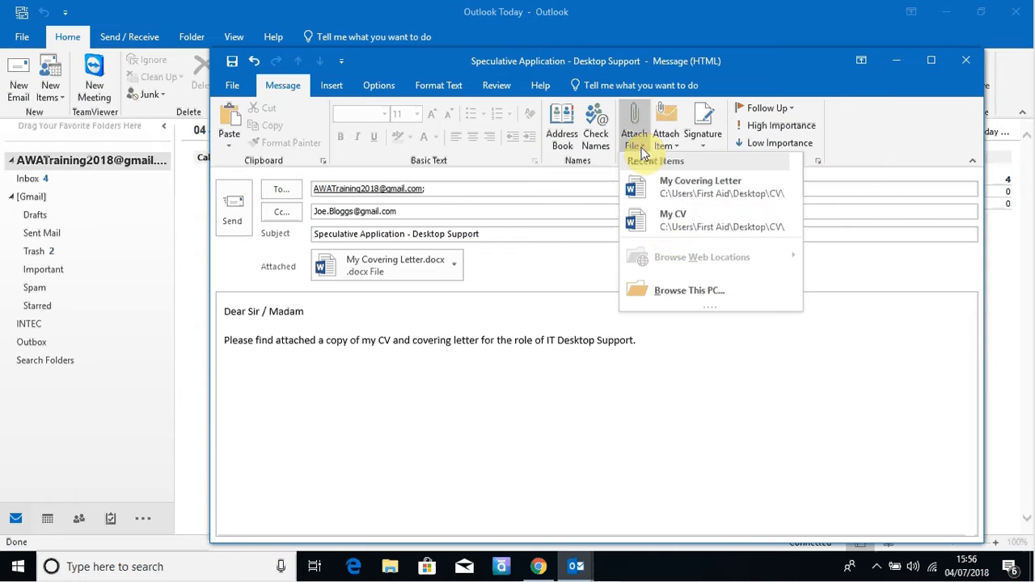
click(677, 233)
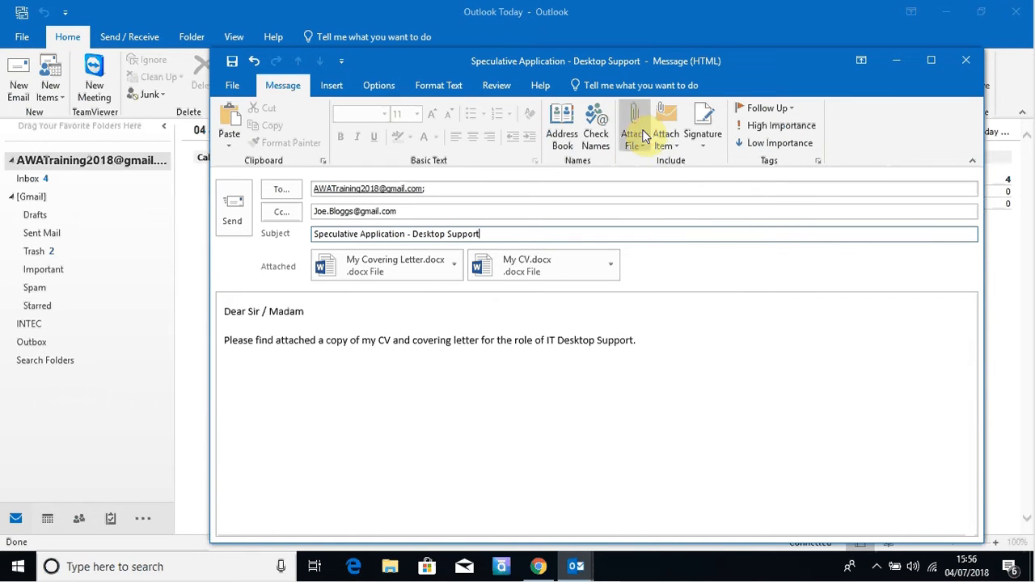
click(611, 269)
click(591, 296)
click(611, 265)
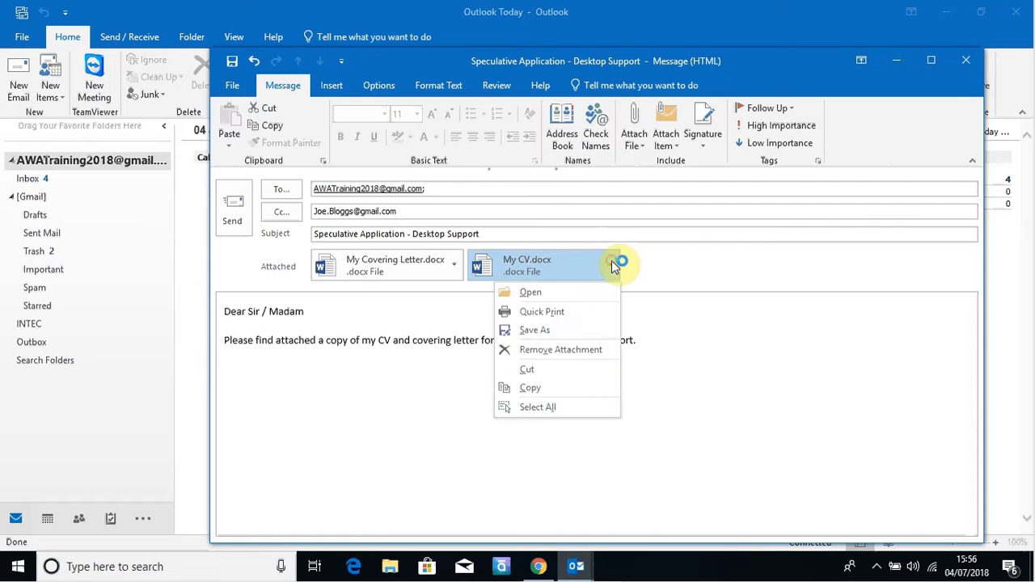
click(550, 350)
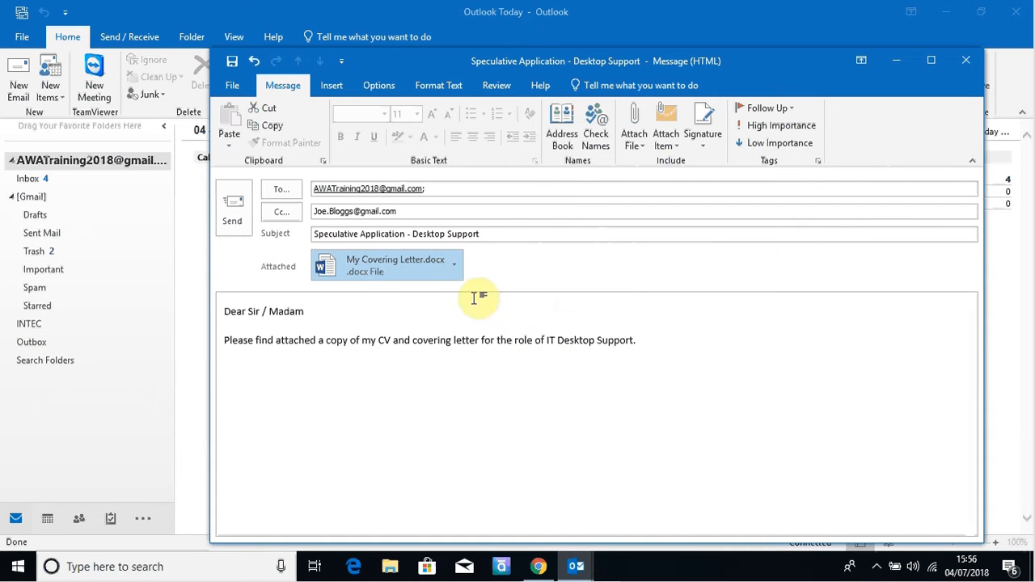
click(454, 275)
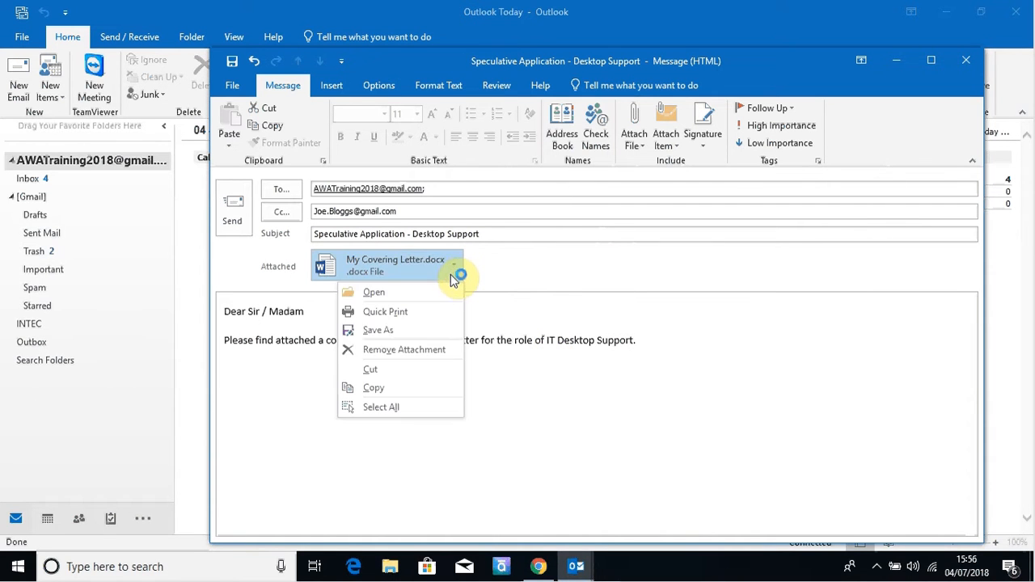
click(422, 354)
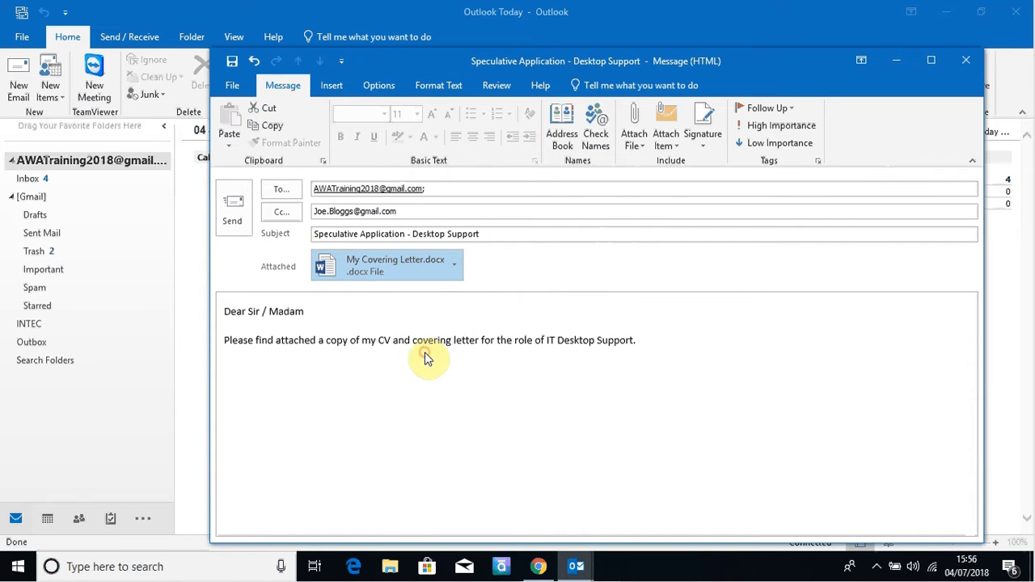
Step: Browse to Desktop > CV and insert My Covering Letter and My CV as attachments
click(643, 144)
click(677, 289)
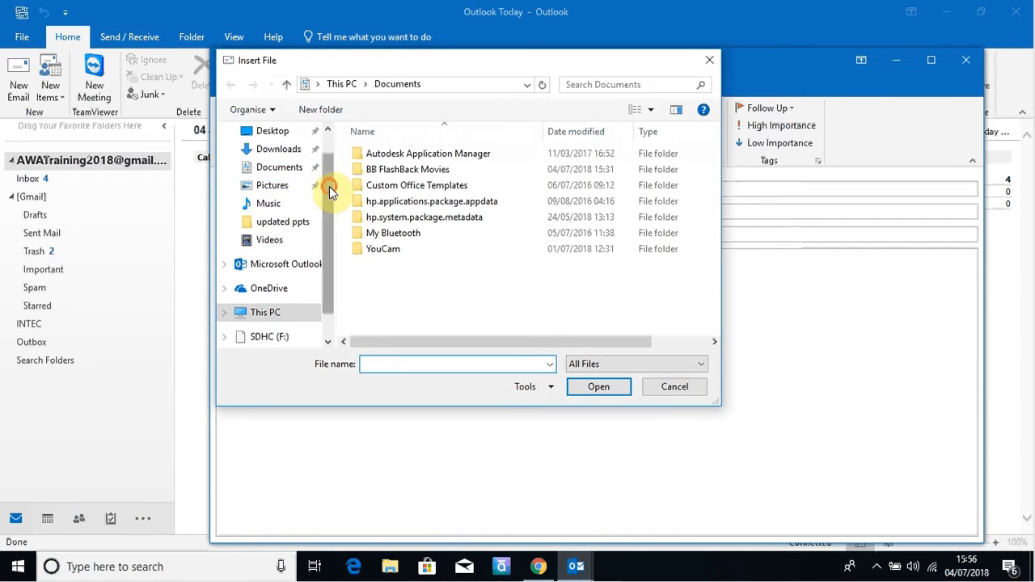
drag(329, 186, 321, 146)
click(259, 161)
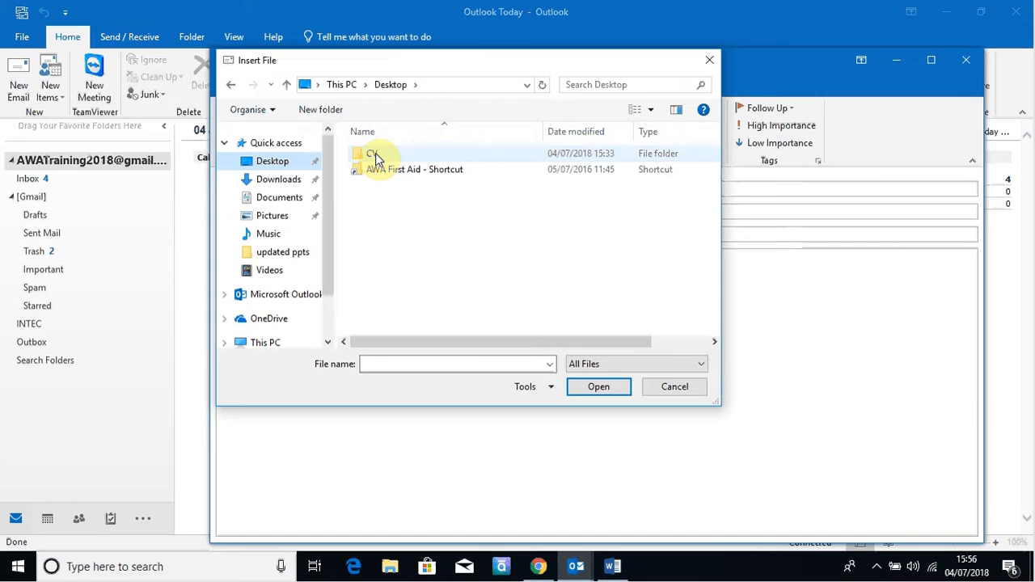
double_click(375, 153)
click(376, 156)
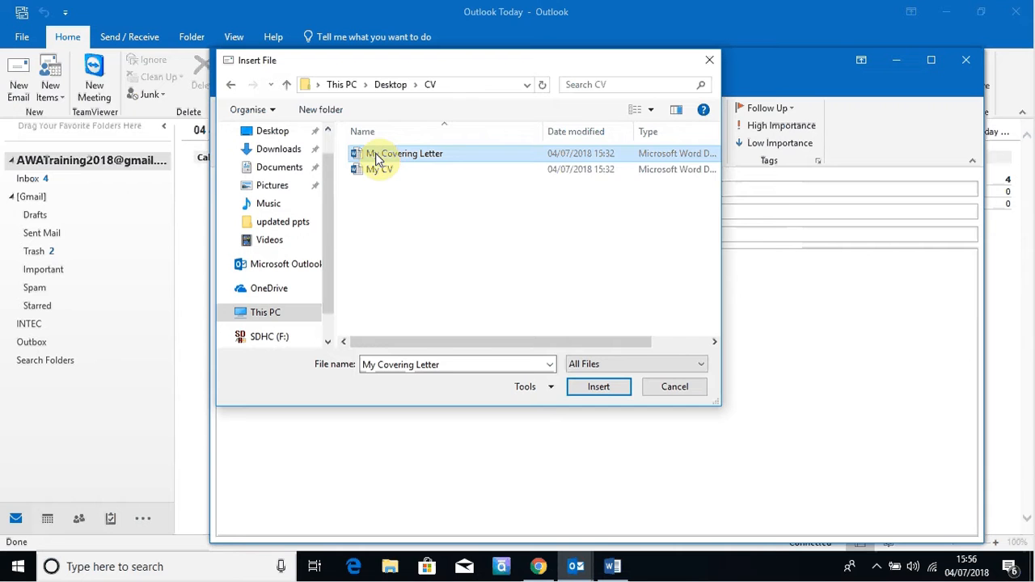
key(shift+Down)
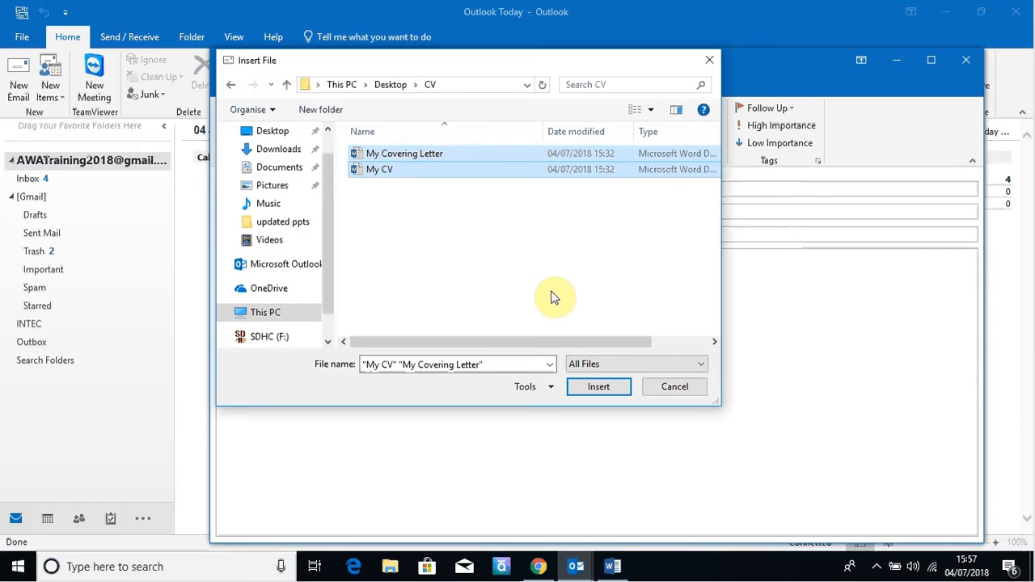
click(598, 388)
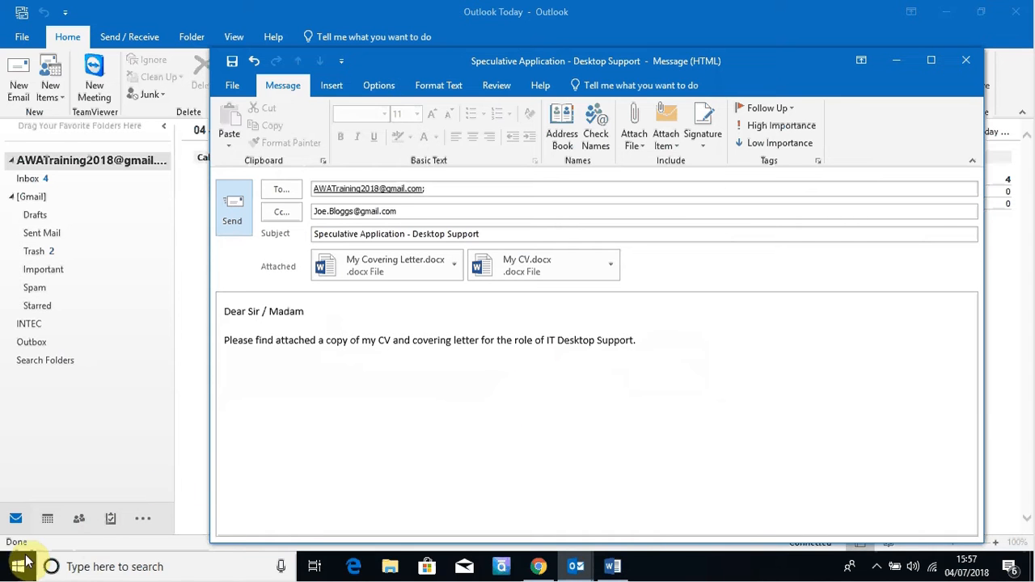
Step: Minimise both Outlook windows, dismiss Word's missing-file error, close Document1 and show the desktop
click(6, 573)
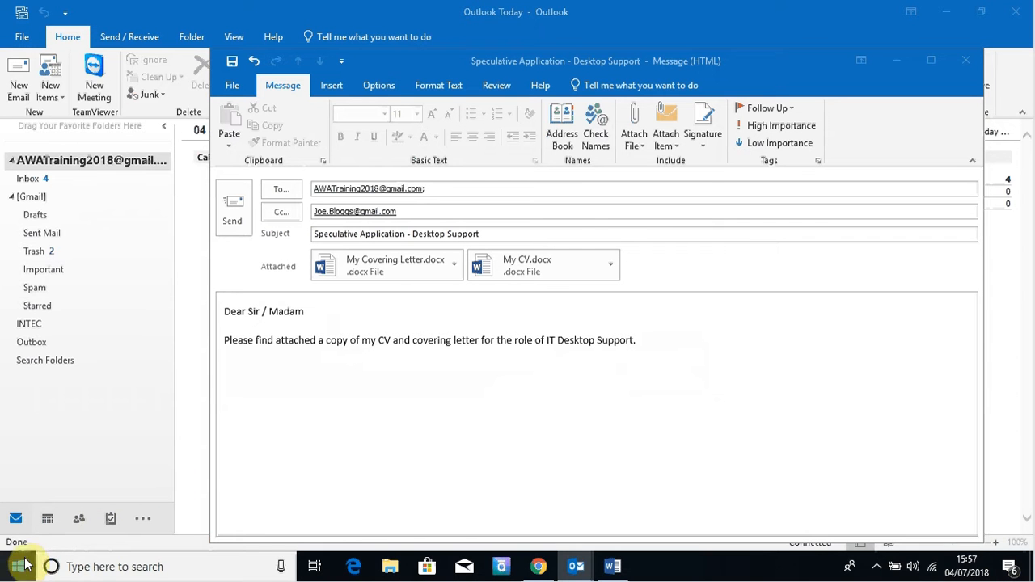
click(900, 59)
click(948, 14)
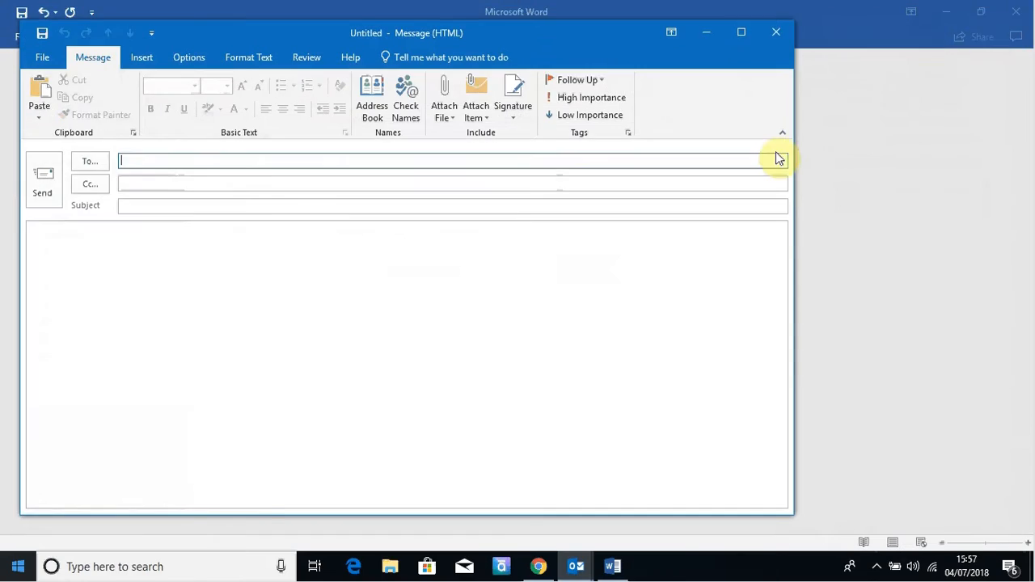
click(775, 33)
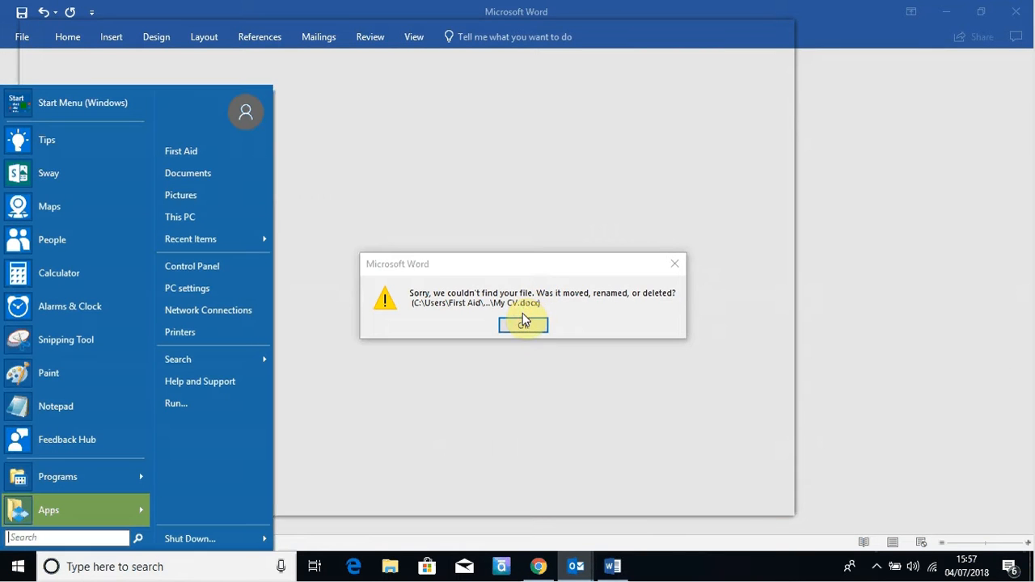
click(523, 327)
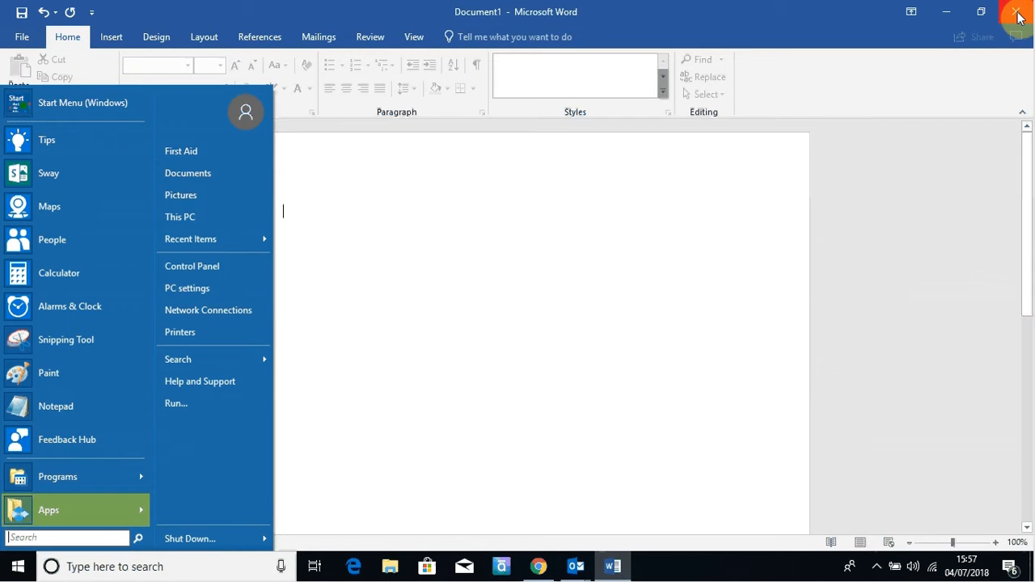
click(1018, 14)
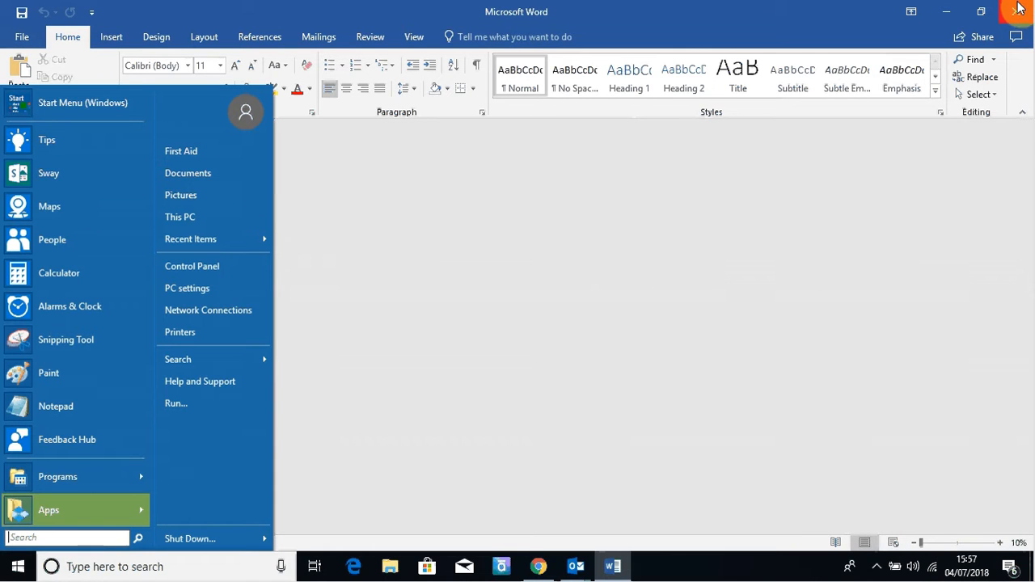
click(1032, 566)
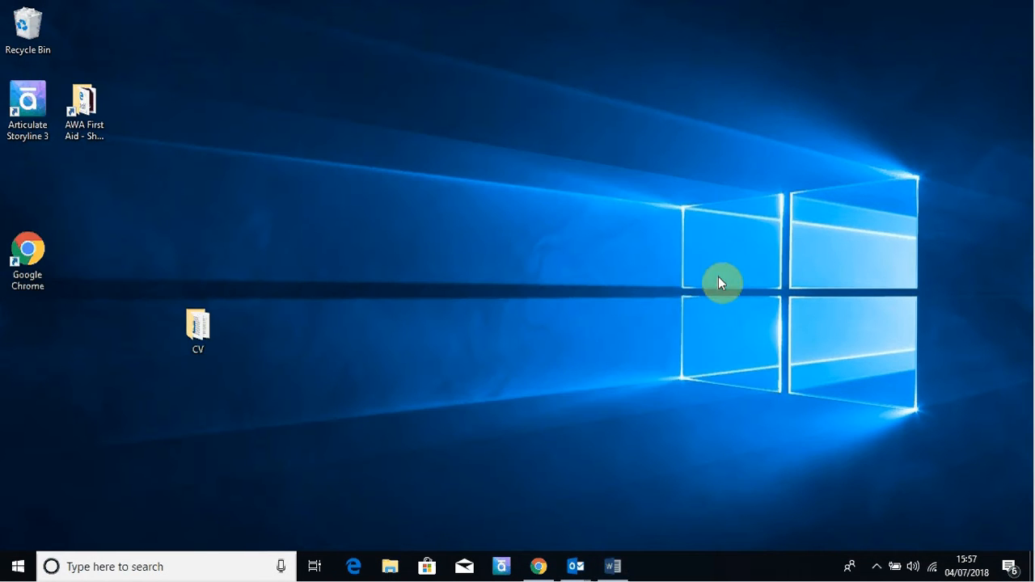
click(212, 320)
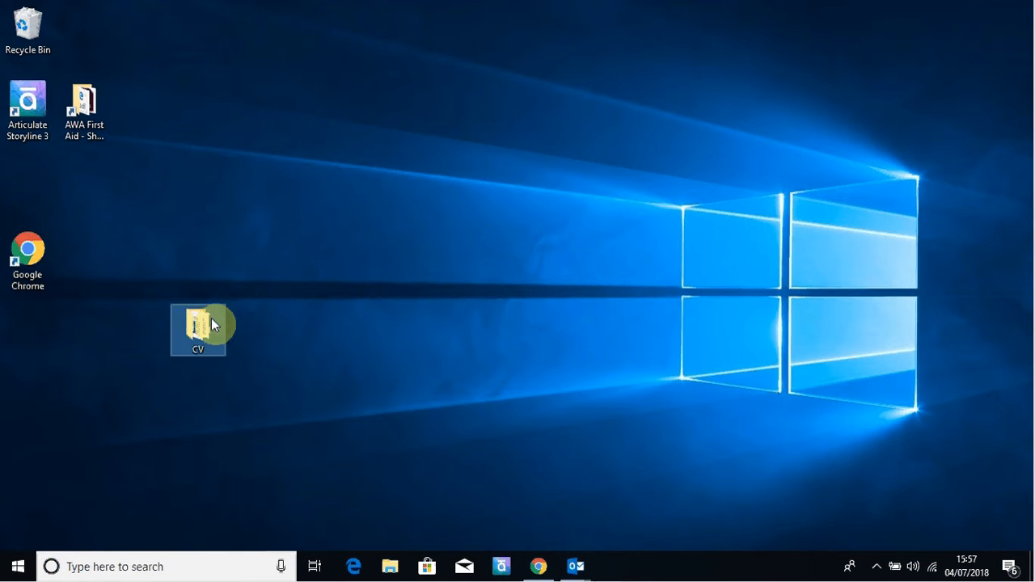
double_click(211, 319)
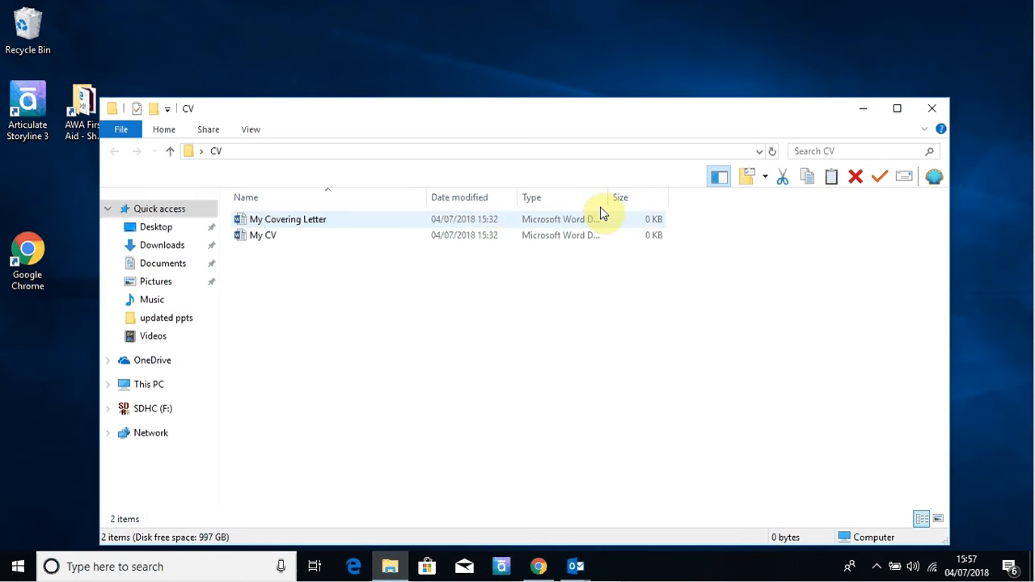
click(931, 109)
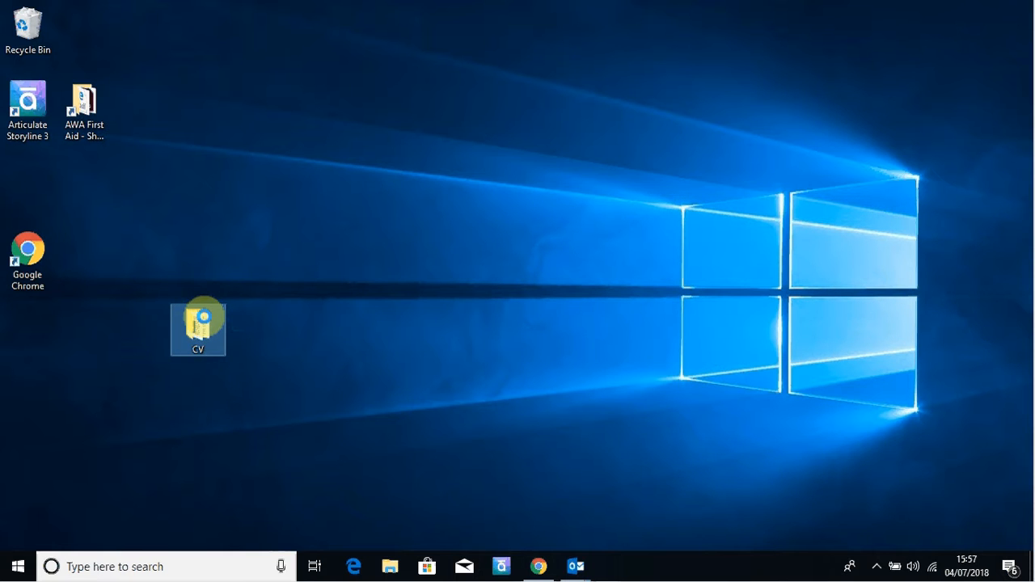
right_click(204, 317)
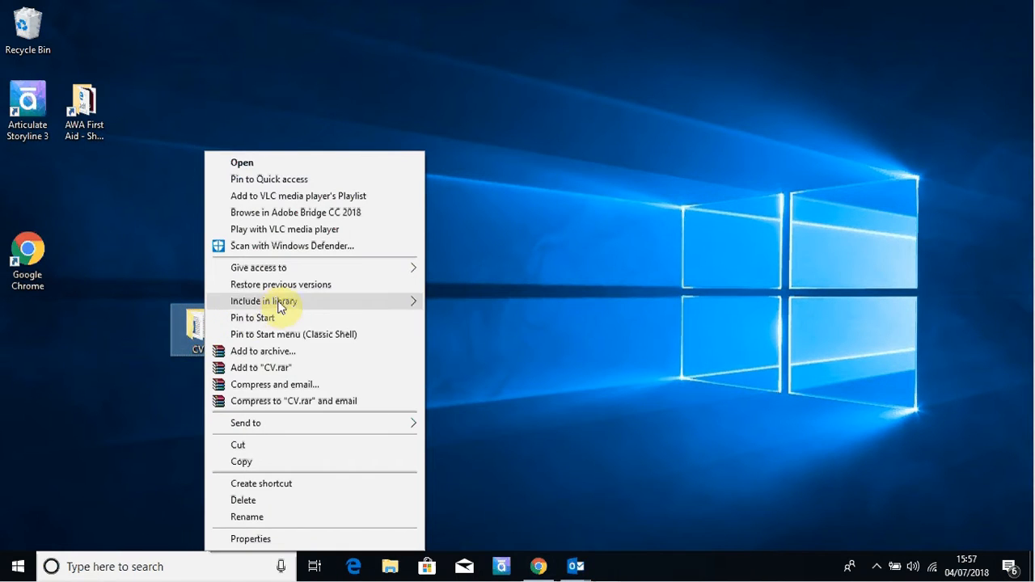
mouse_move(312, 429)
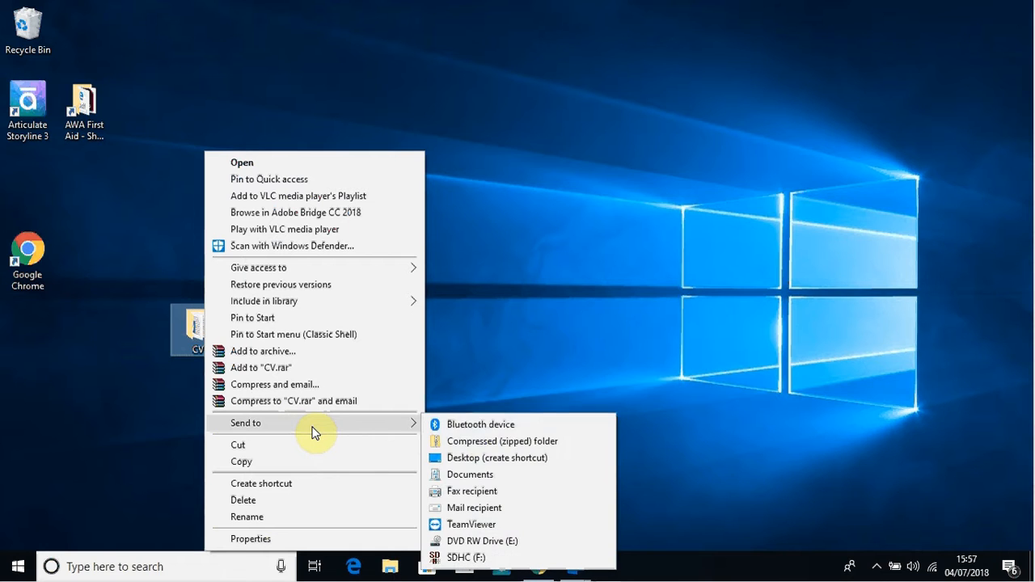
click(477, 442)
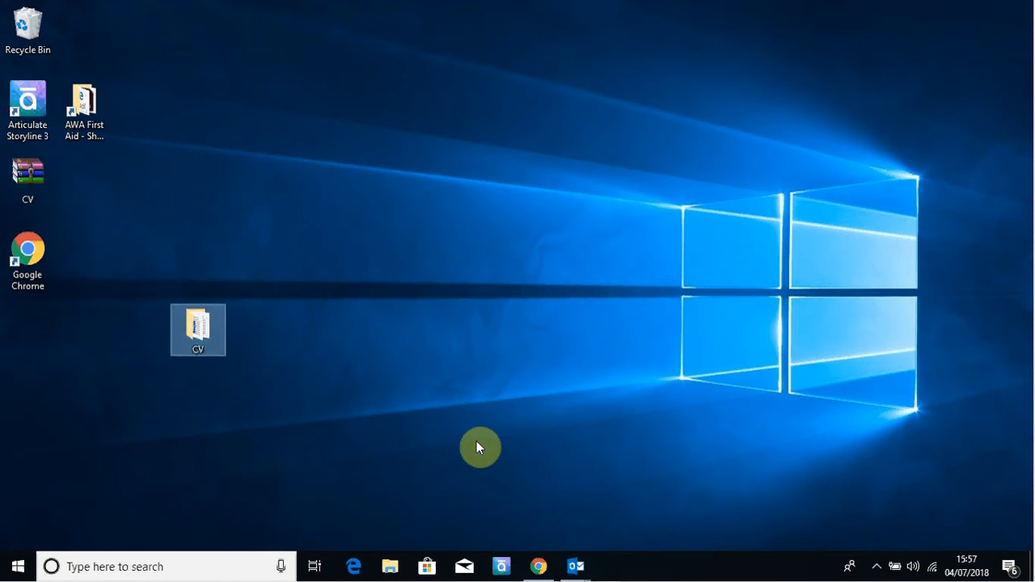
key(Return)
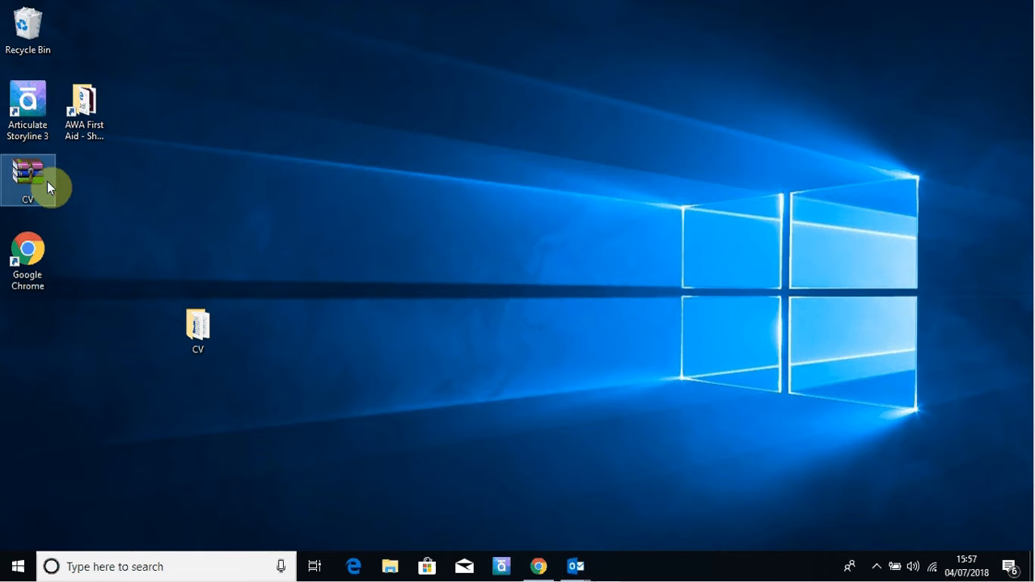
click(204, 315)
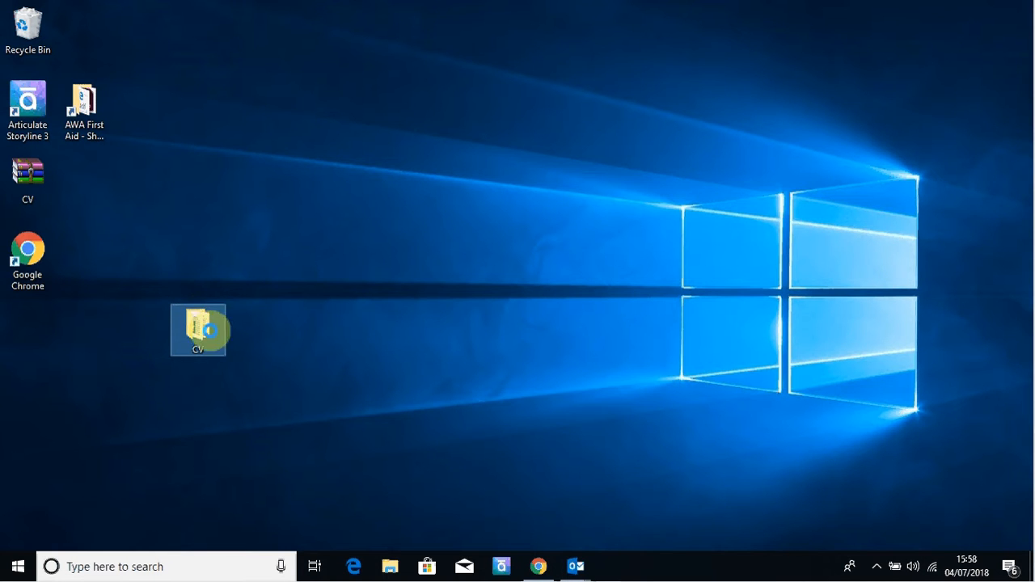
right_click(223, 346)
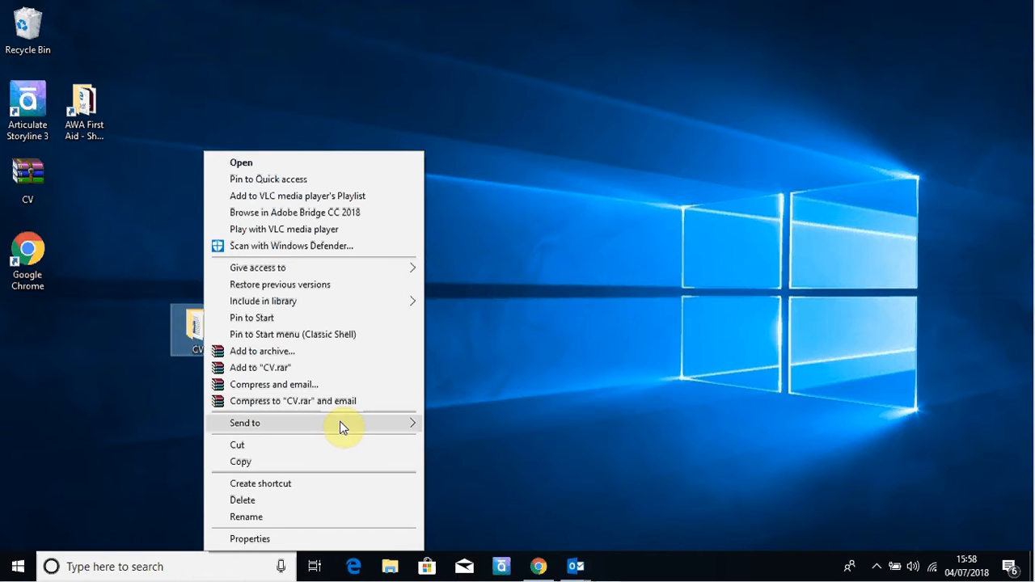
mouse_move(340, 427)
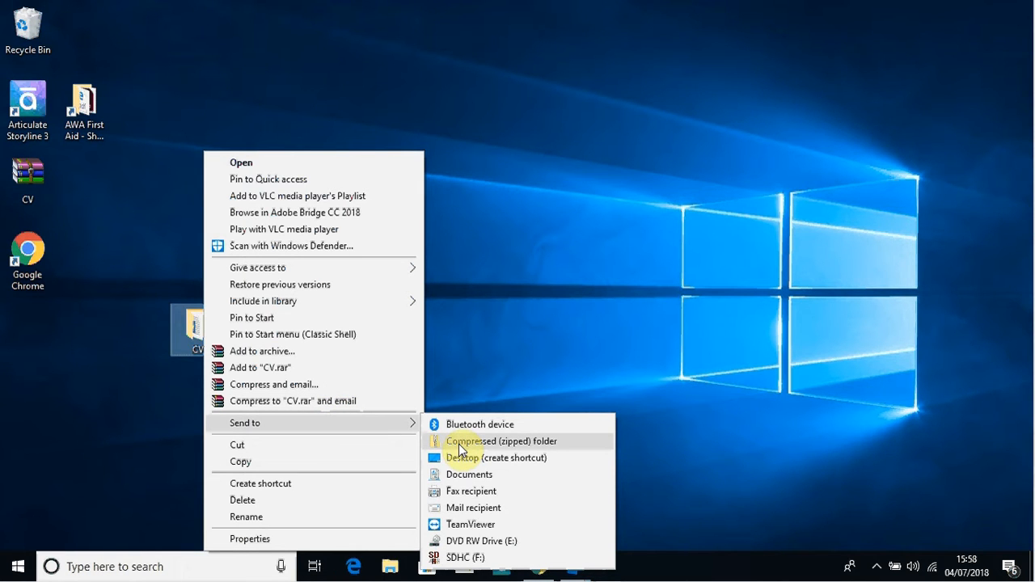
click(545, 302)
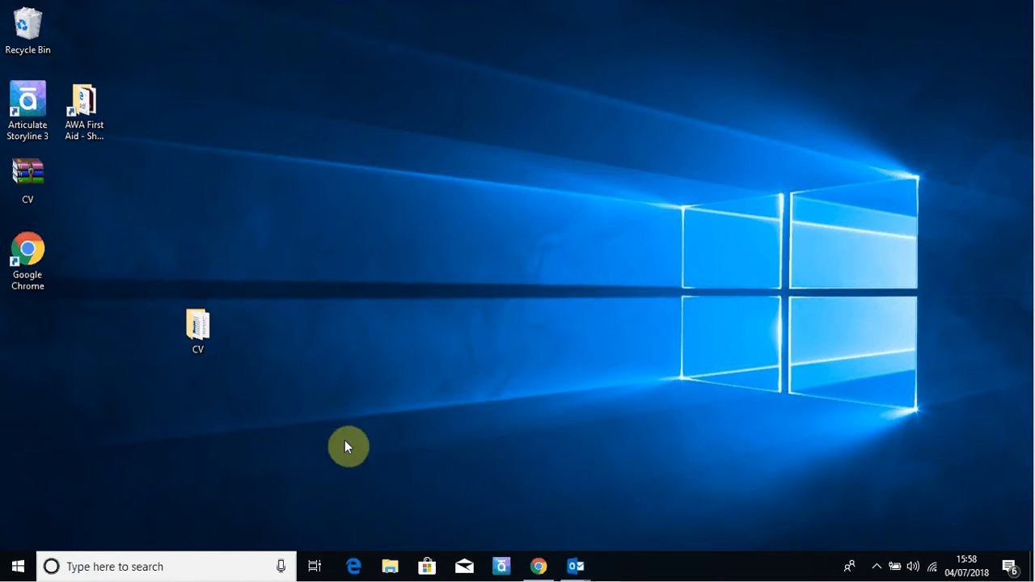
Step: Bring the Speculative Application draft forward and remove the My CV.docx and My Covering Letter.docx attachments
mouse_move(587, 561)
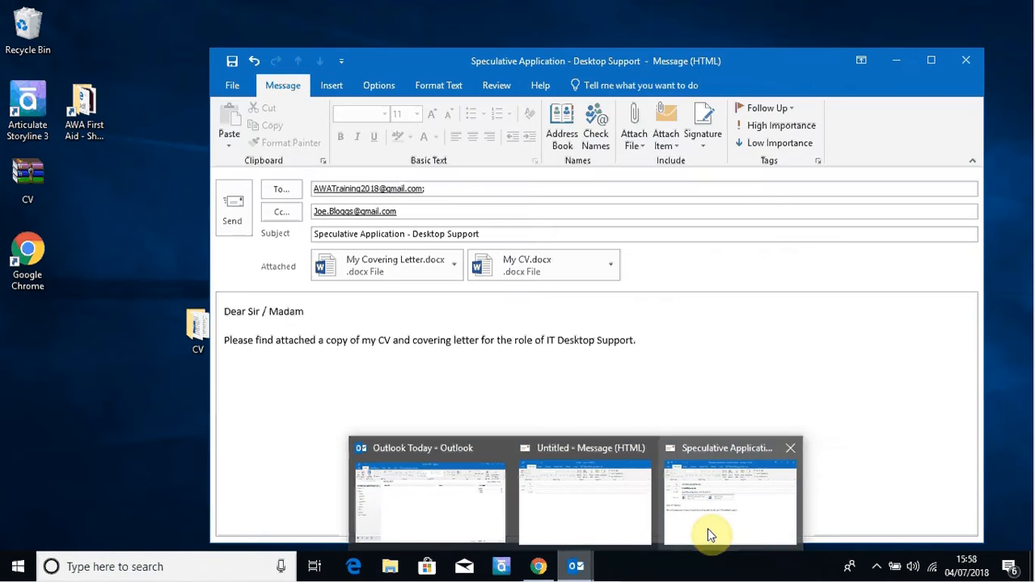
click(708, 529)
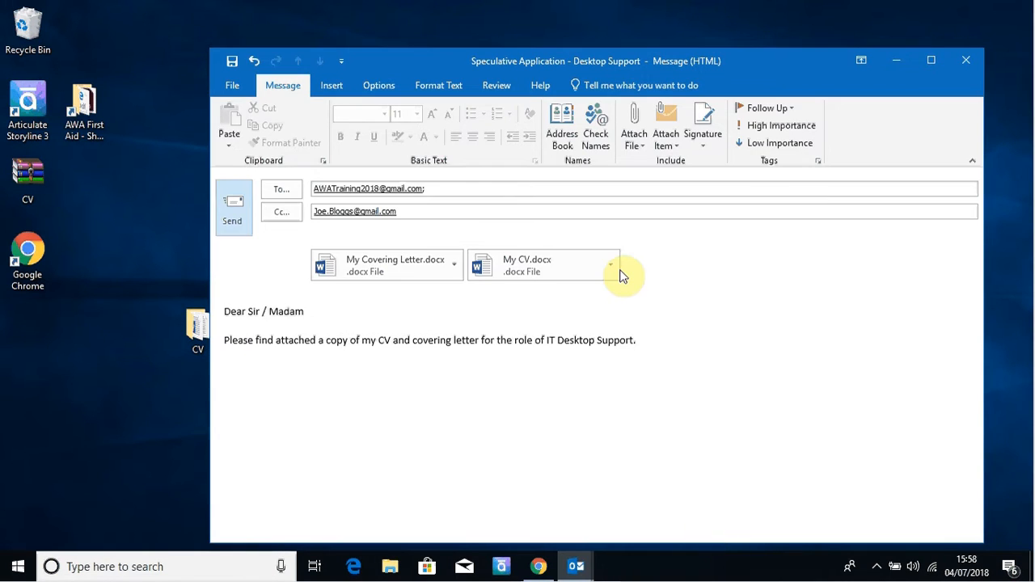
click(610, 272)
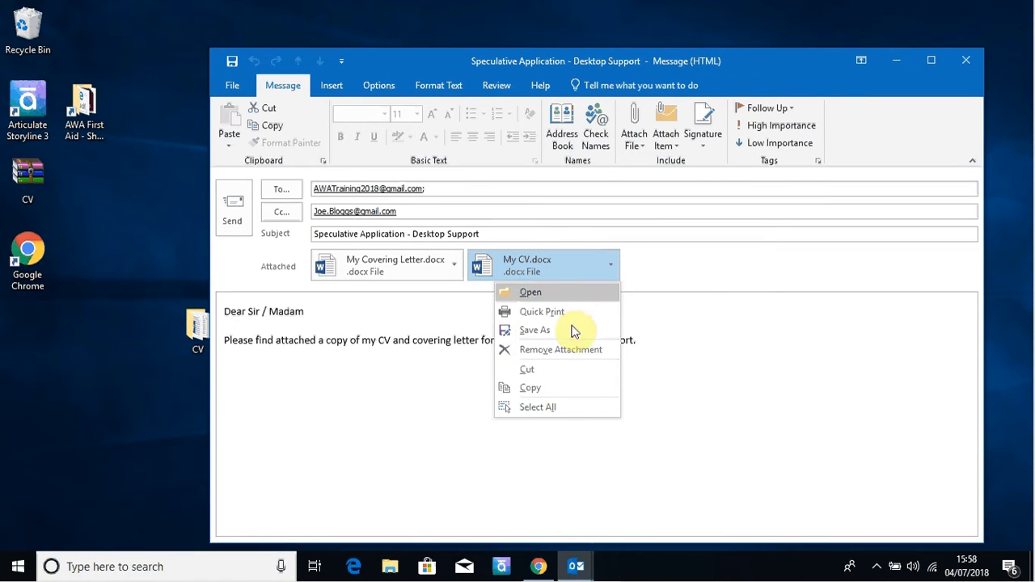
click(562, 352)
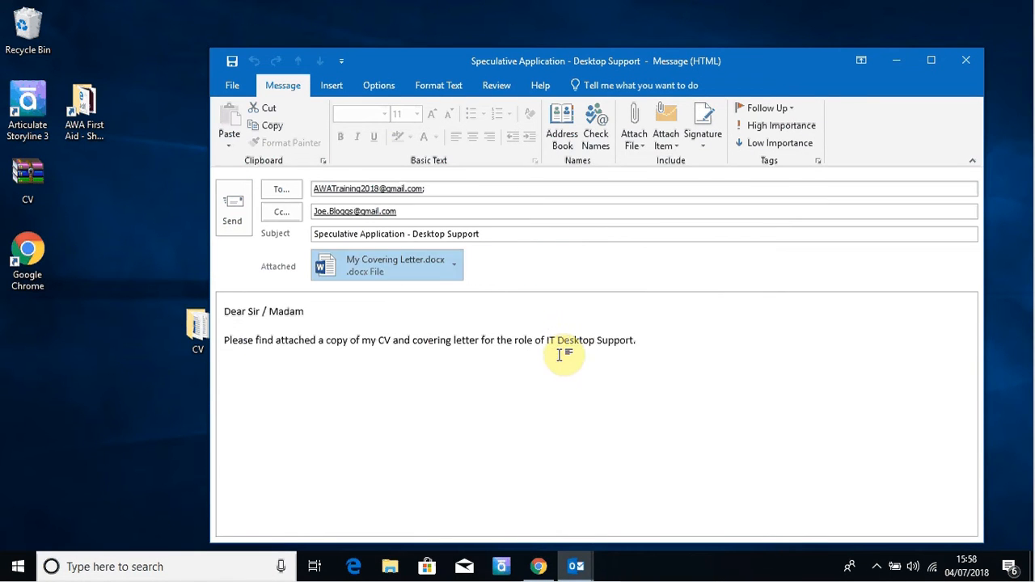
click(455, 271)
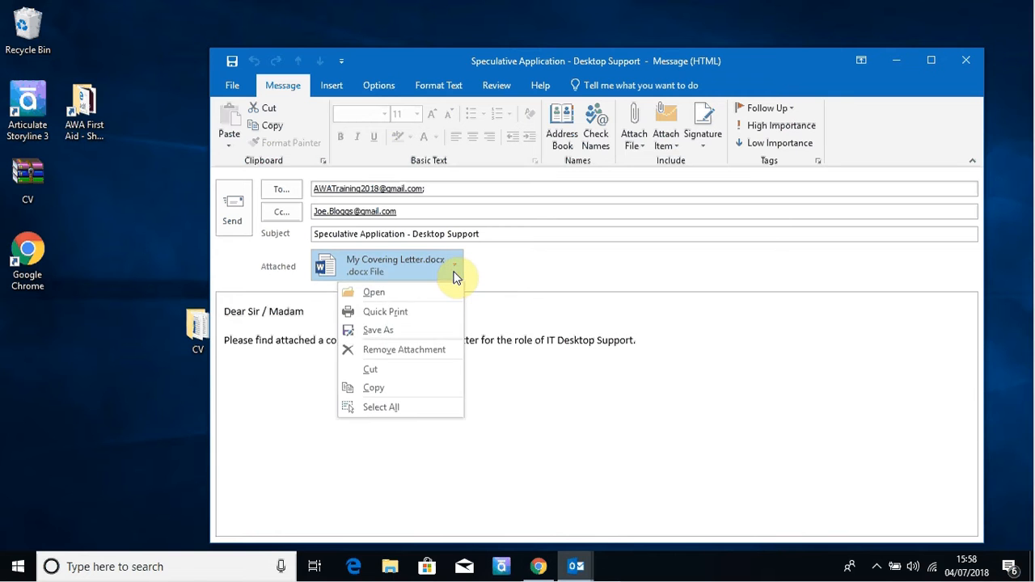
click(426, 349)
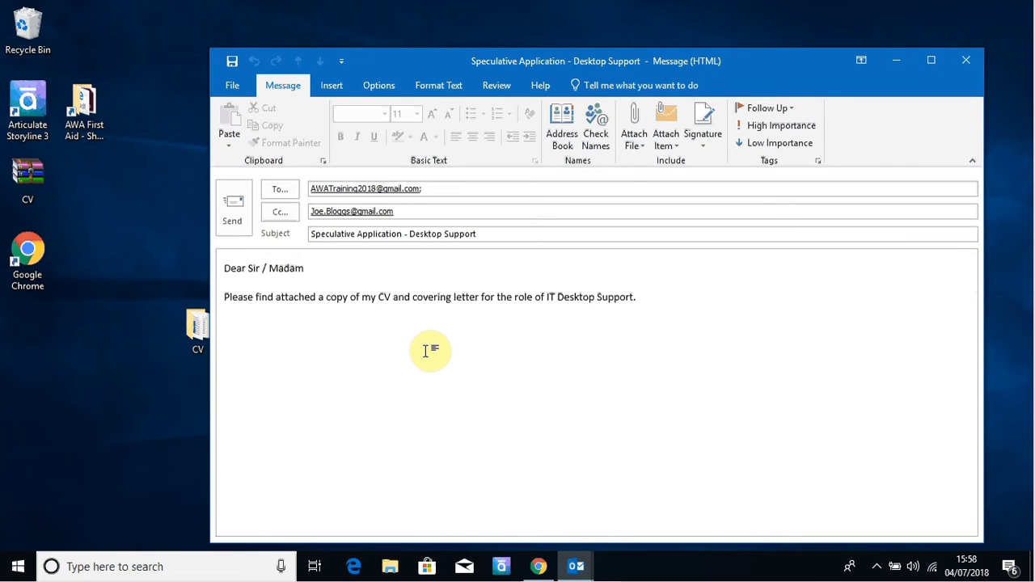
click(635, 136)
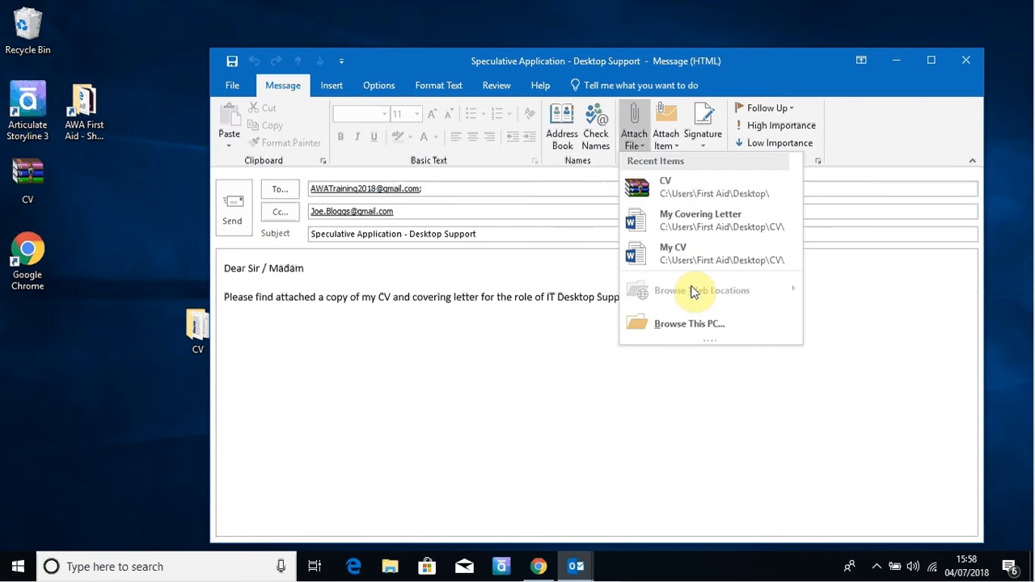
Step: Attach CV.zip from the Desktop and send the Speculative Application email
click(697, 322)
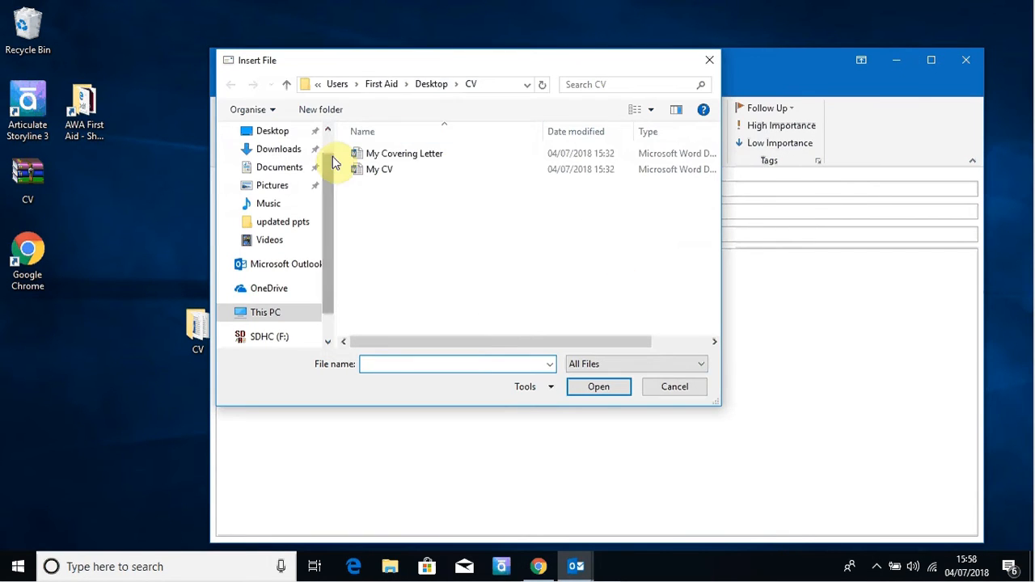
scroll(324, 219, up, 1)
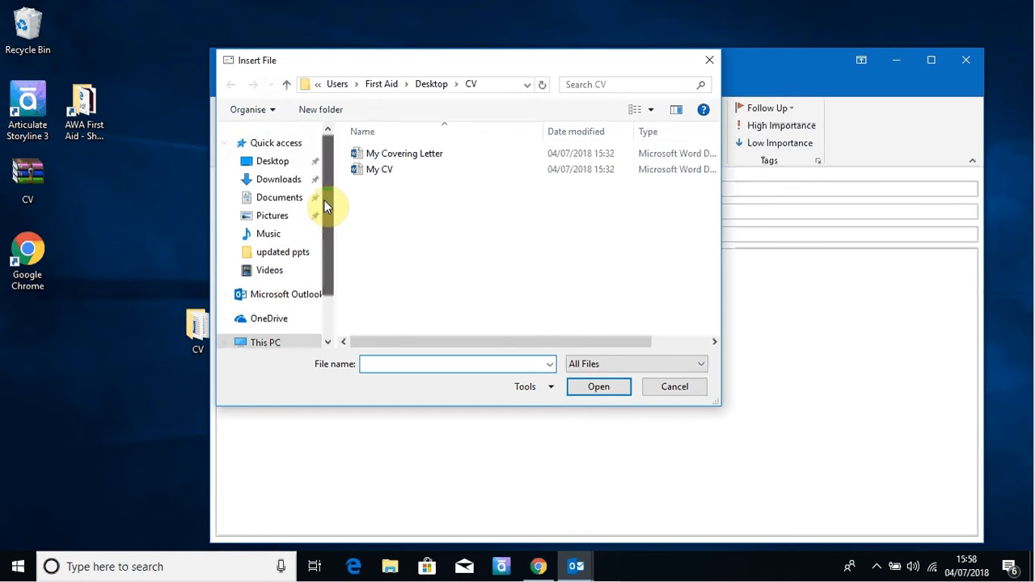
click(273, 161)
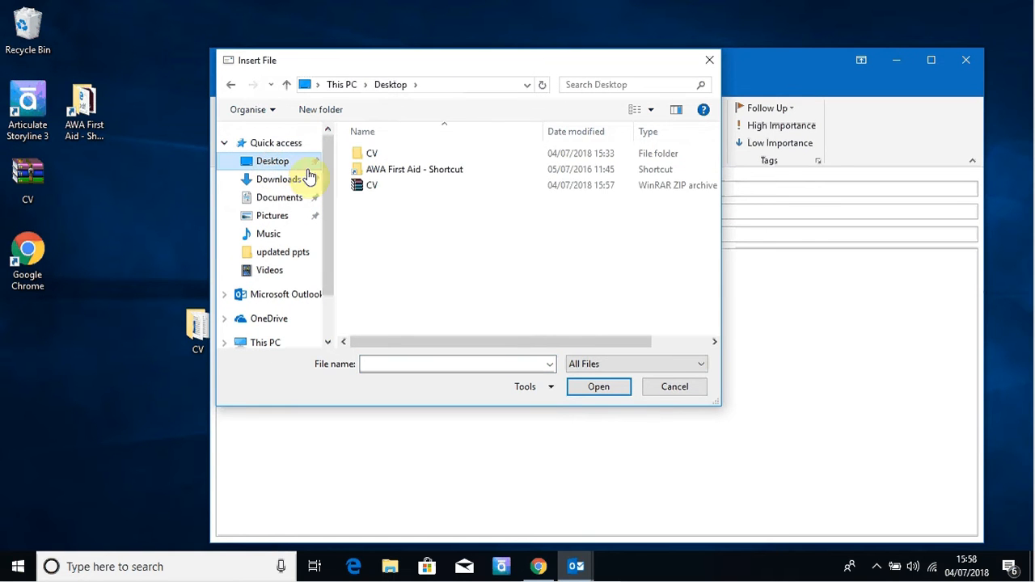
click(369, 188)
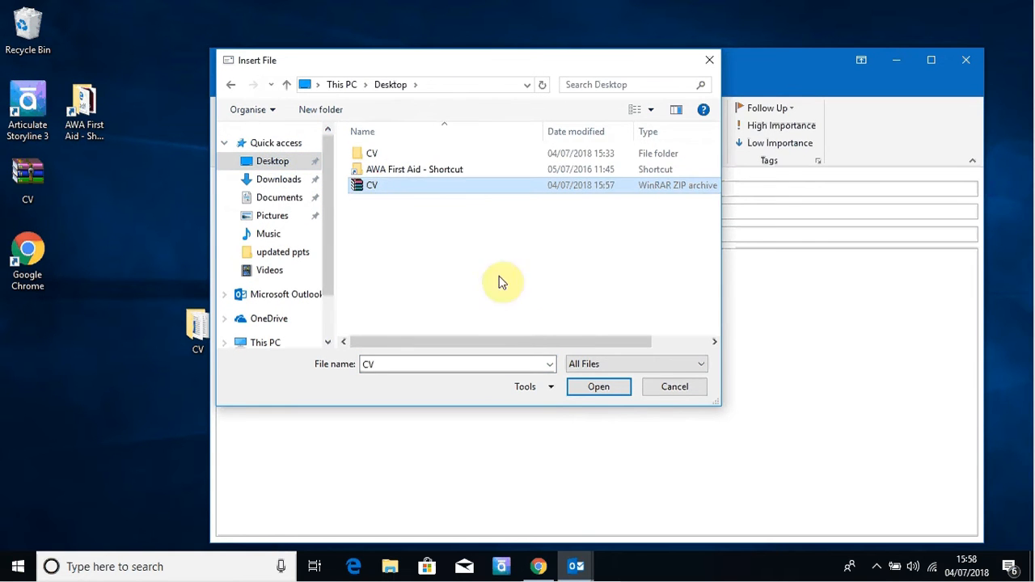
click(599, 387)
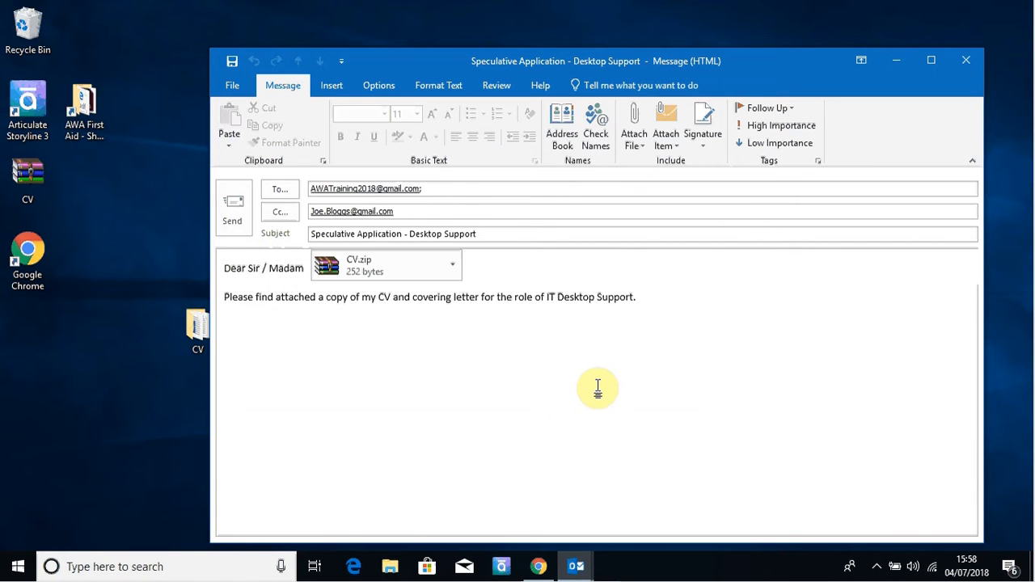
click(236, 210)
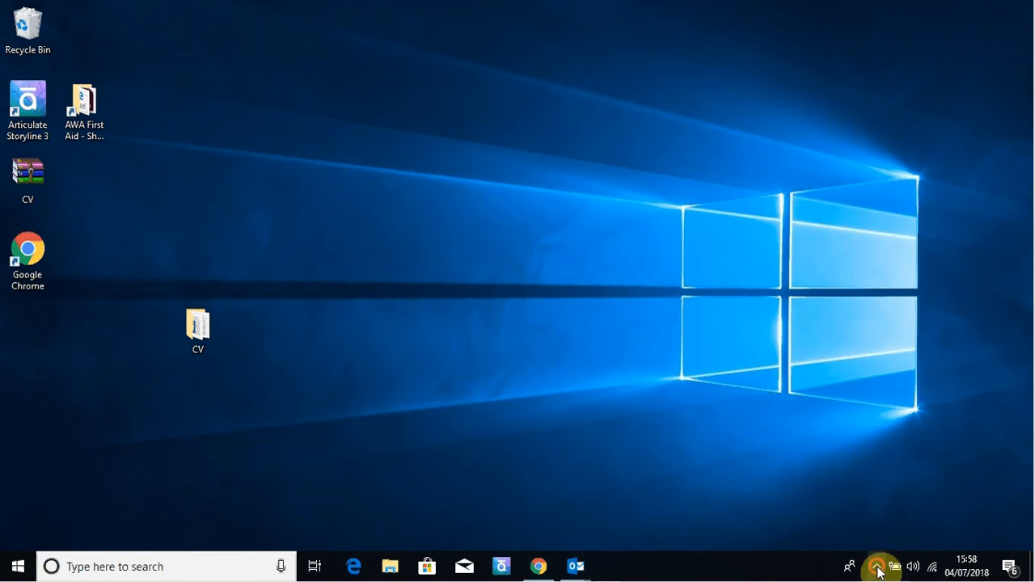
click(878, 567)
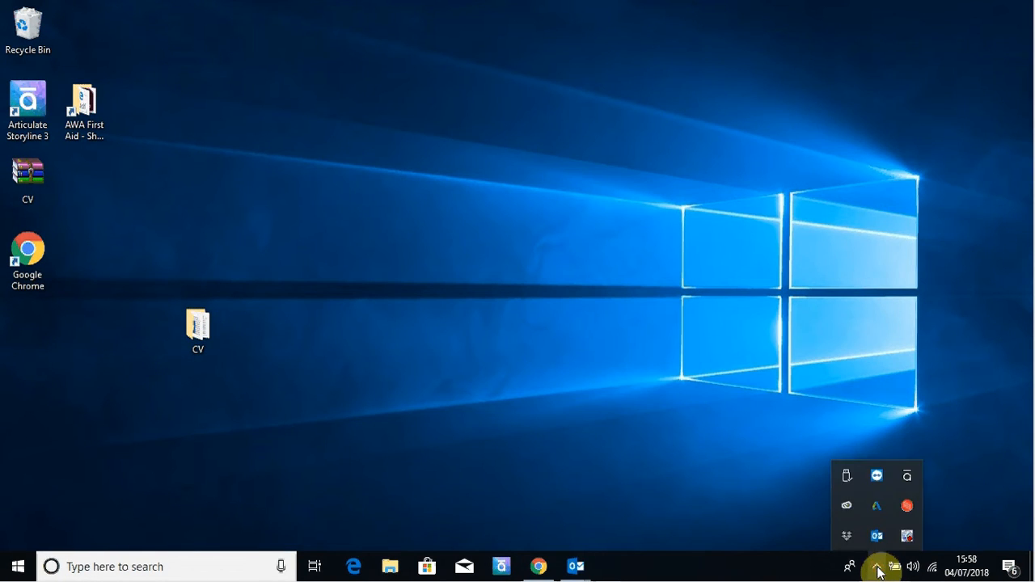
Step: Bring the main Outlook window forward, open the Inbox and select the latest message
click(577, 568)
click(537, 514)
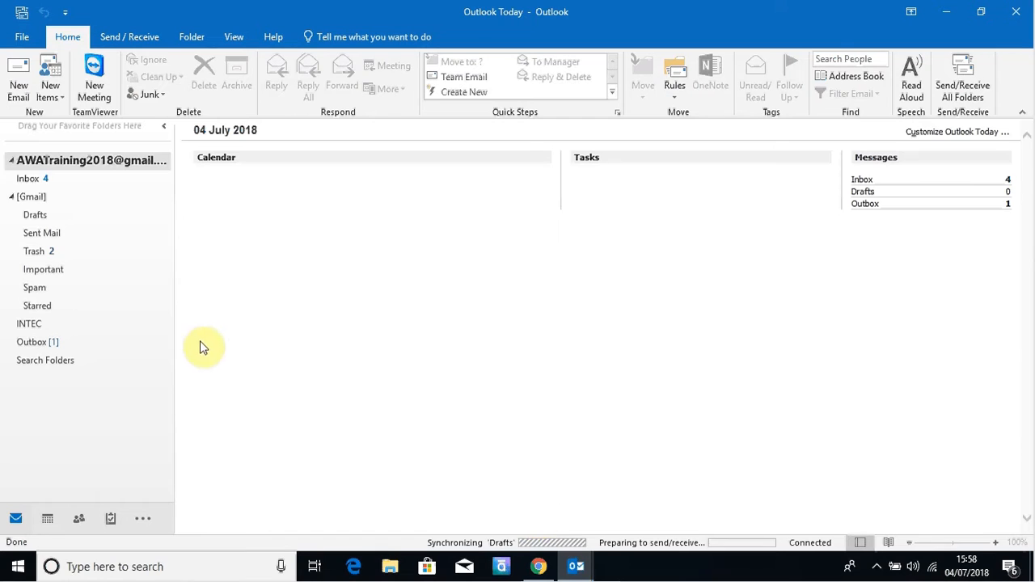
click(27, 179)
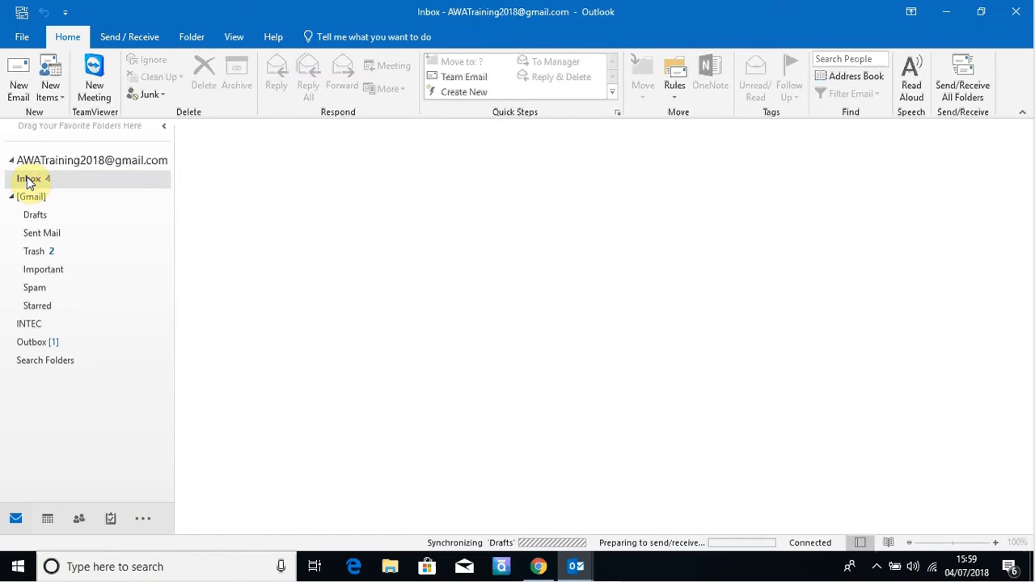
click(289, 208)
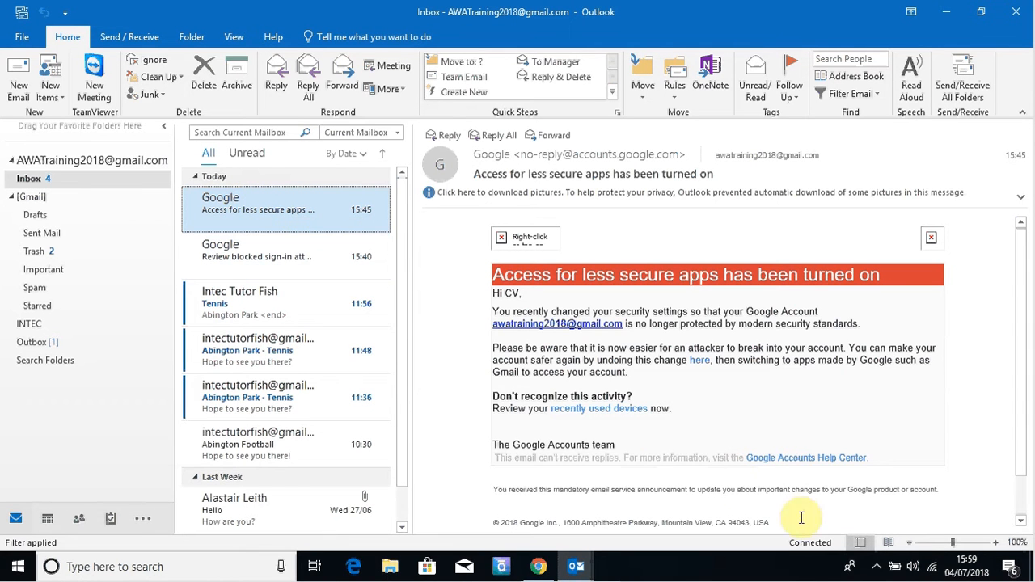
Step: Pause the screen recorder from its hidden system tray icon
click(876, 567)
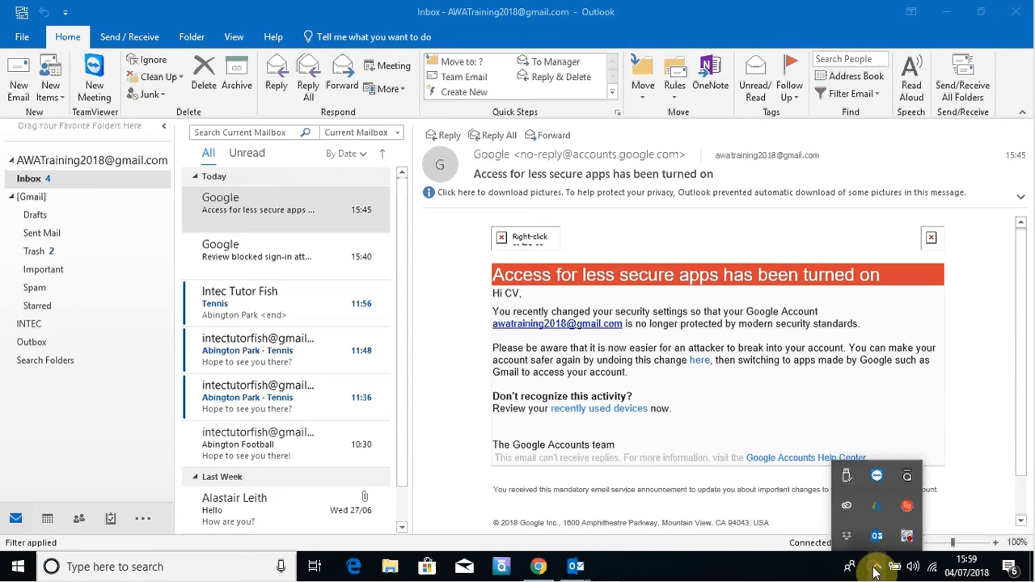
right_click(907, 537)
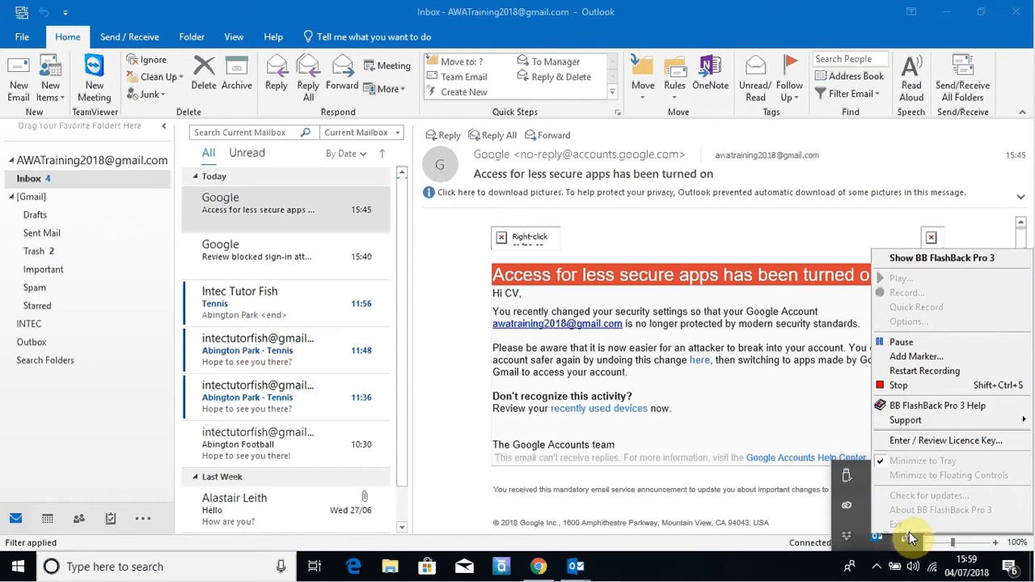
click(896, 342)
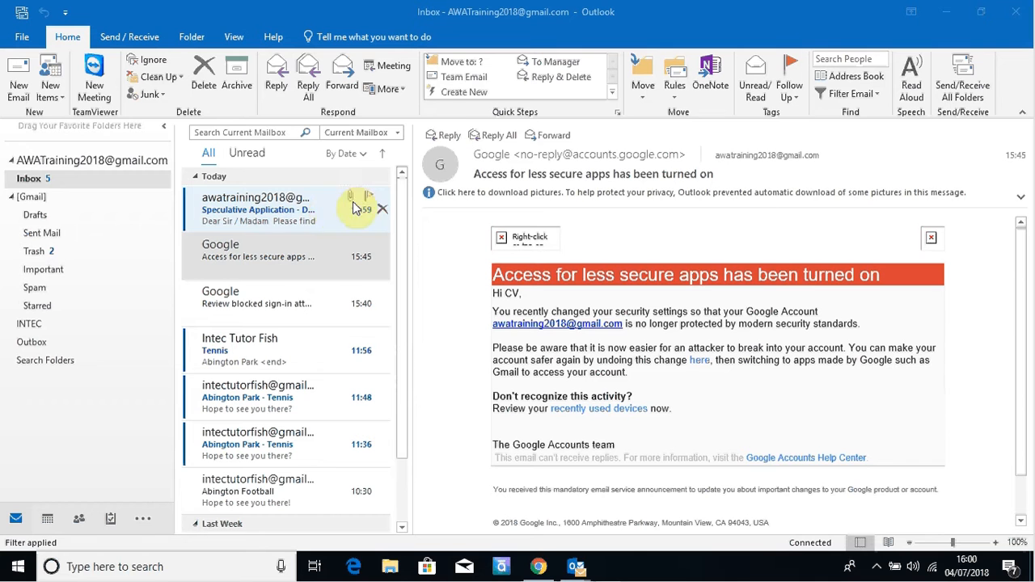
Step: Widen the message list and open the received Speculative Application - Desktop Support email
drag(409, 217, 427, 262)
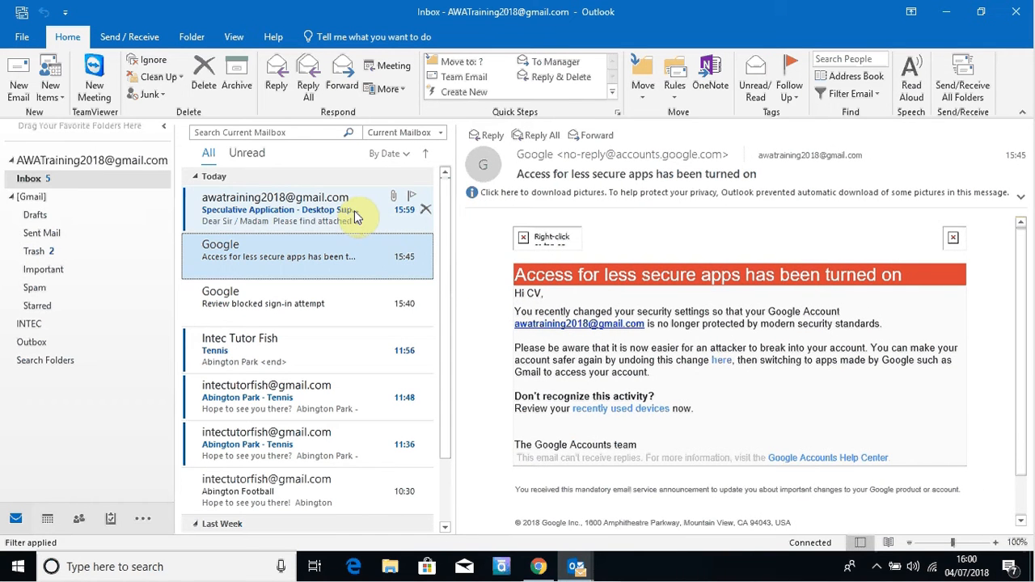
click(876, 566)
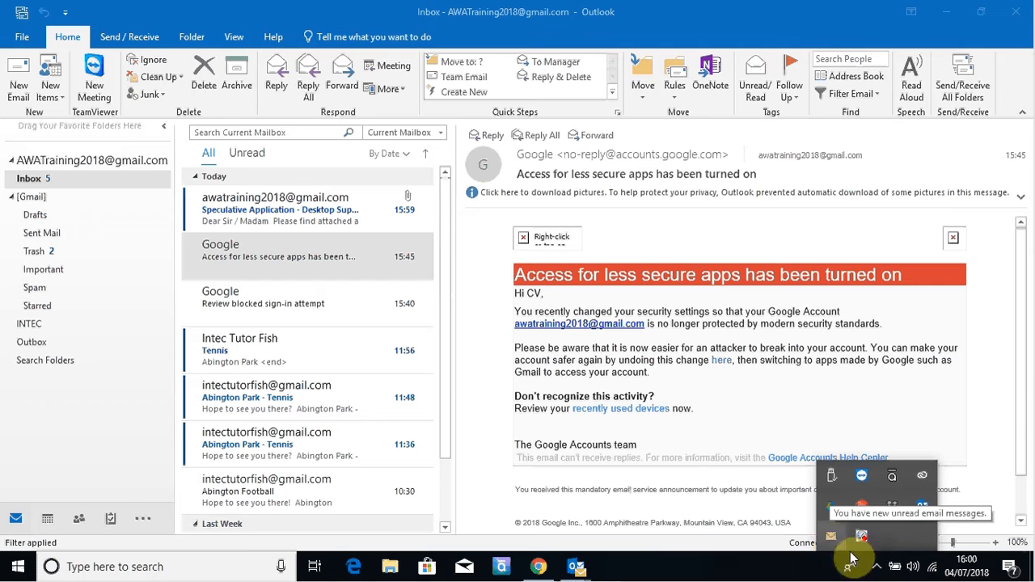
click(763, 566)
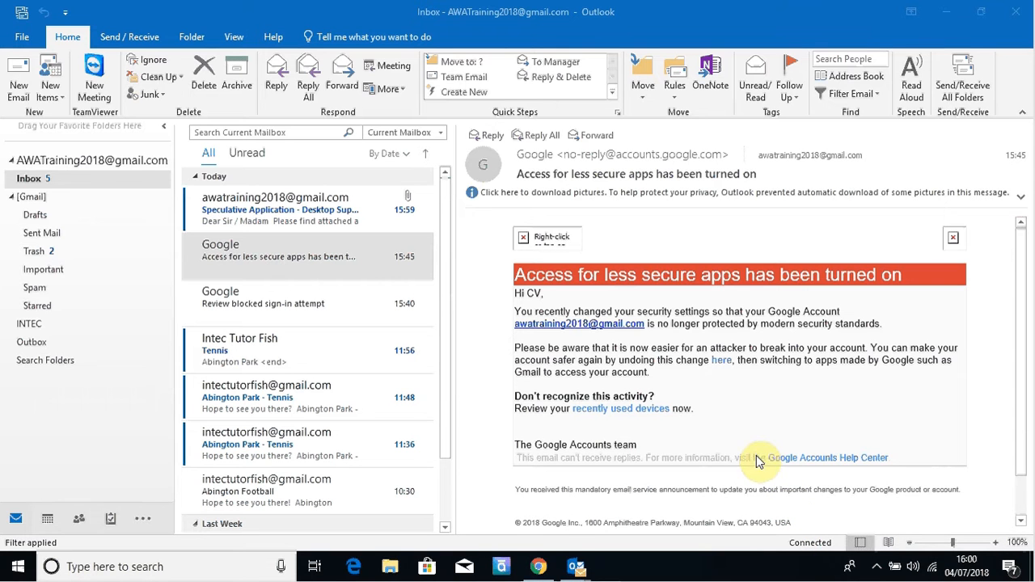
click(341, 212)
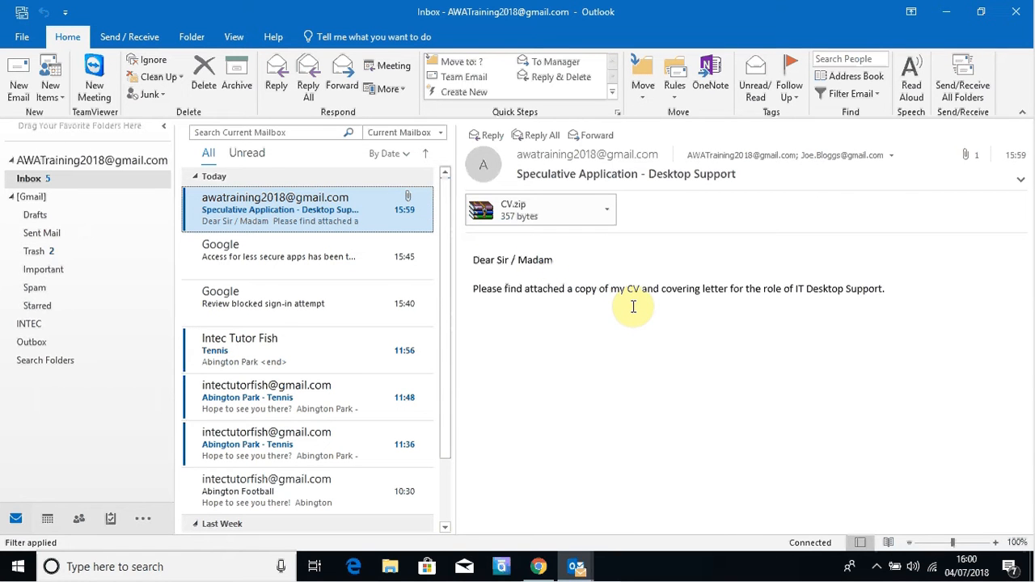
Step: Save the CV.zip attachment into Documents as CV, then return to the email
click(603, 213)
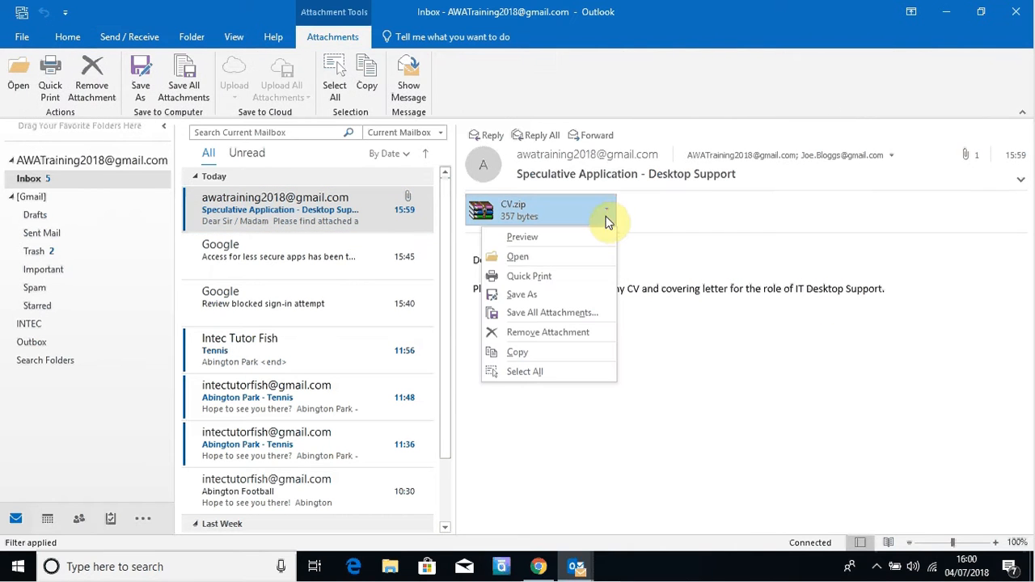
click(557, 289)
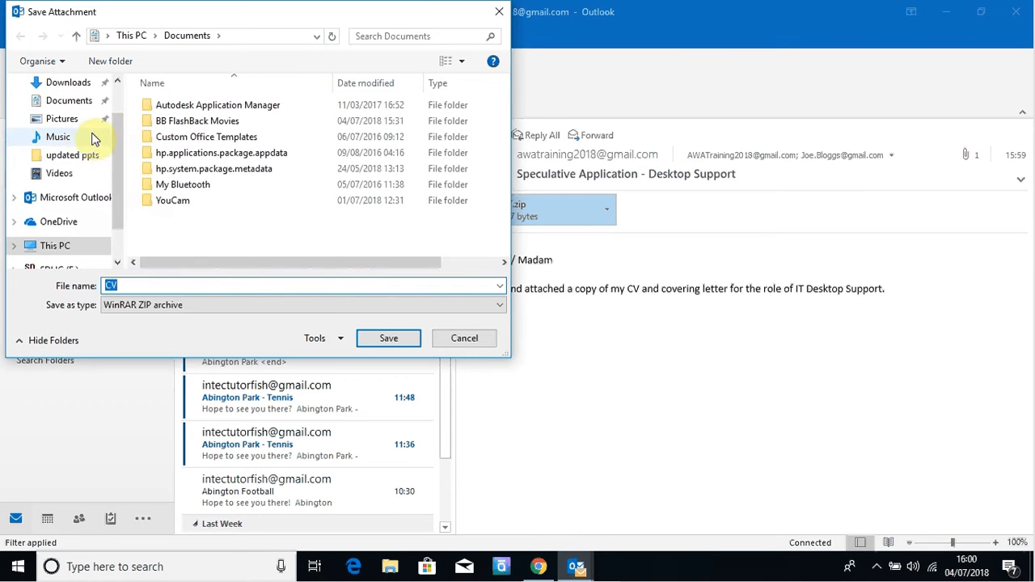
click(77, 103)
click(390, 338)
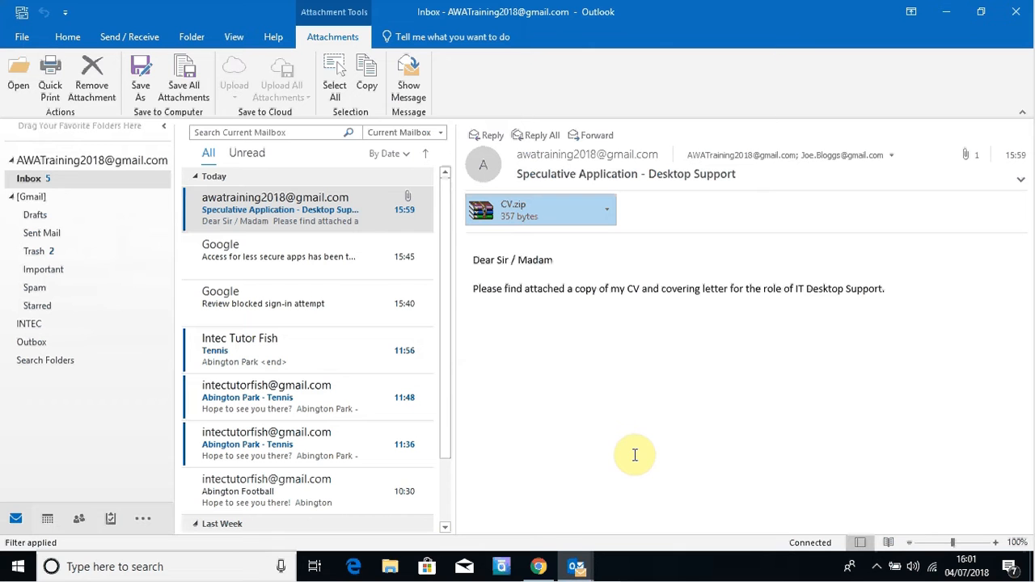
click(338, 210)
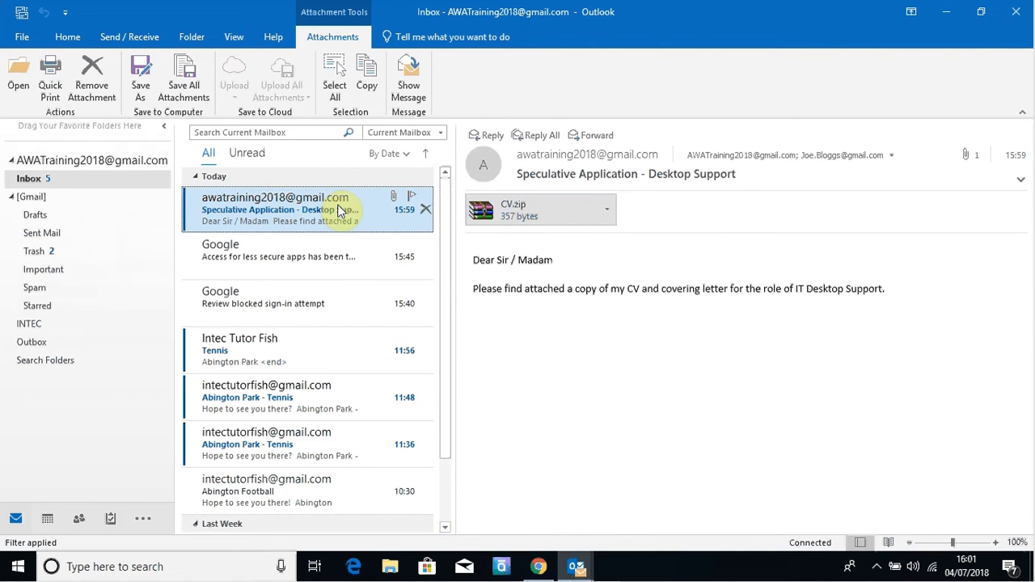
Step: Reply to the CV email, greeting the applicant by first name and writing 'Many thanks for your application,'
double_click(340, 207)
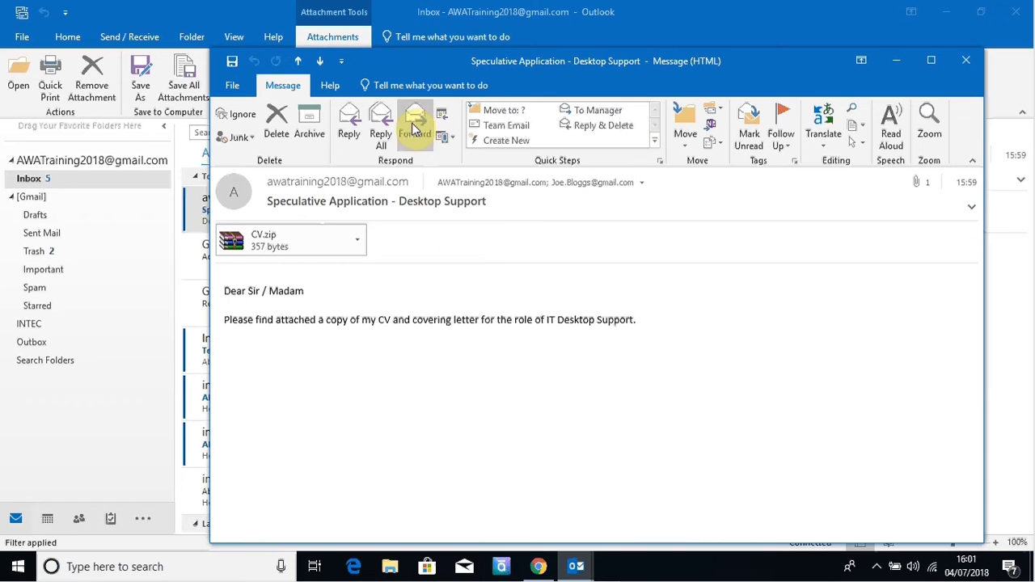
click(349, 128)
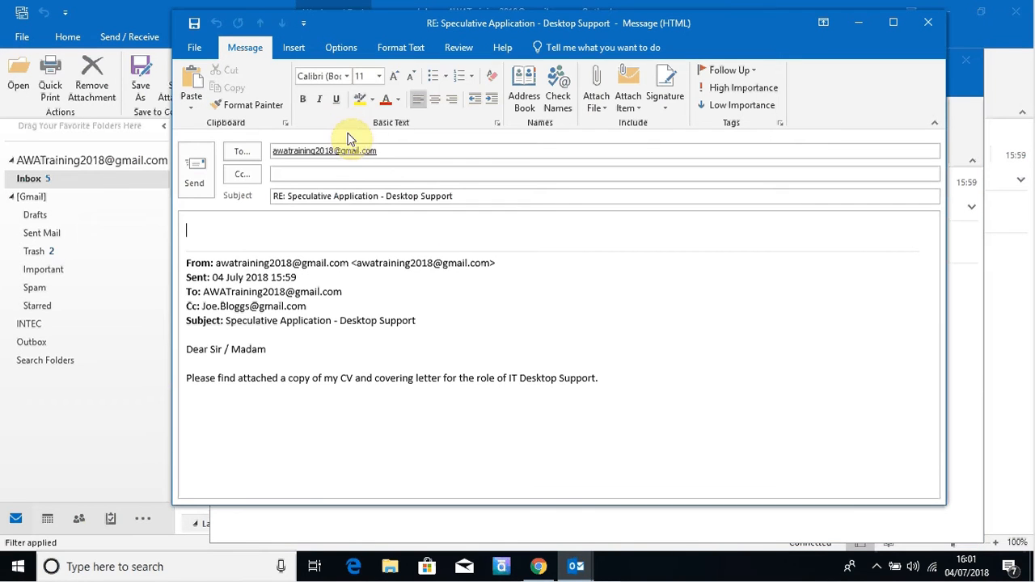
text(Hi )
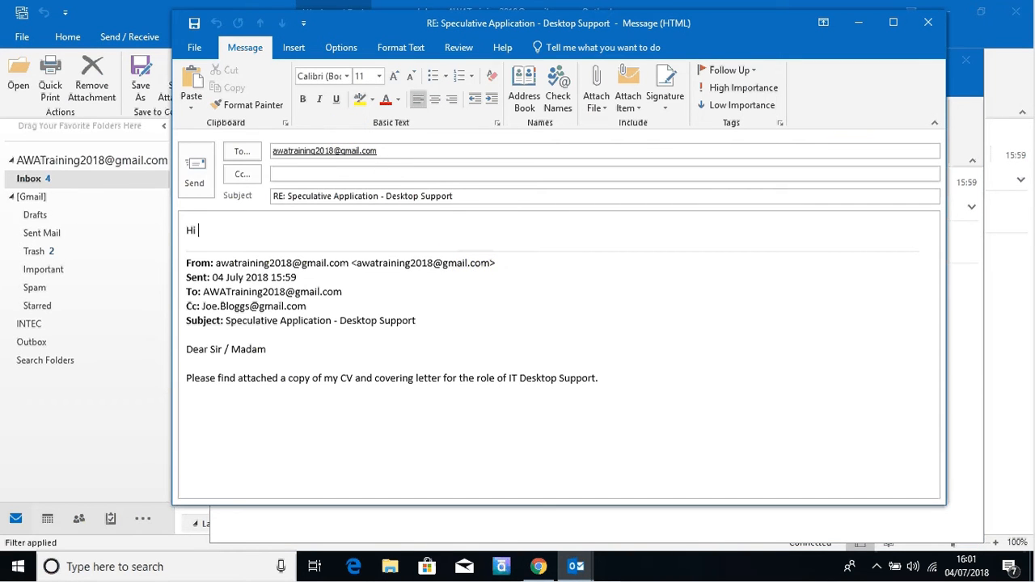
text(Alastair)
key(Return)
key(Return)
text(Many thanks for )
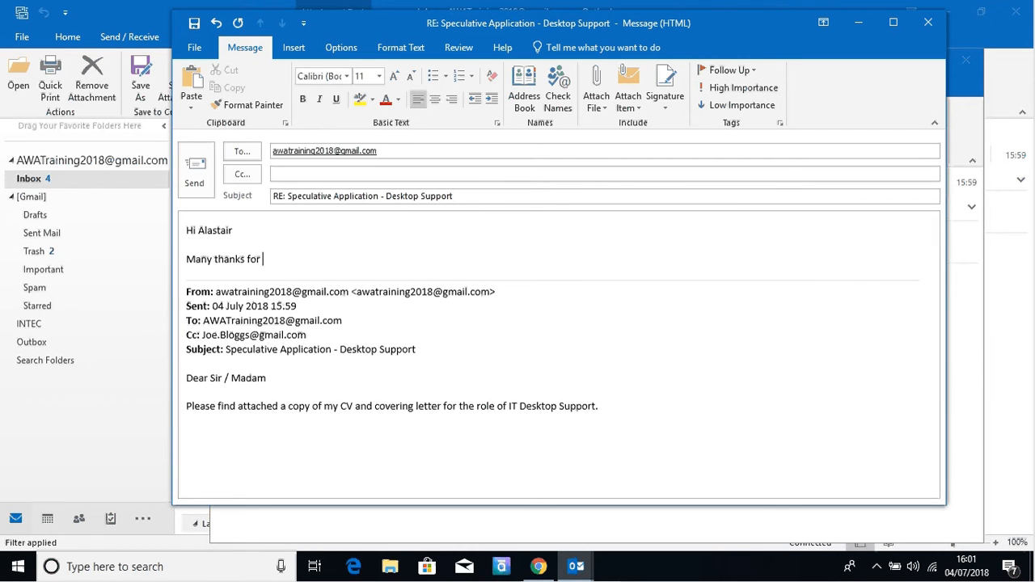
text(your application,)
key(Return)
key(Return)
Step: Add the note that the team will review it and reply if successful, signed 'Best Regards, Team'
text(O)
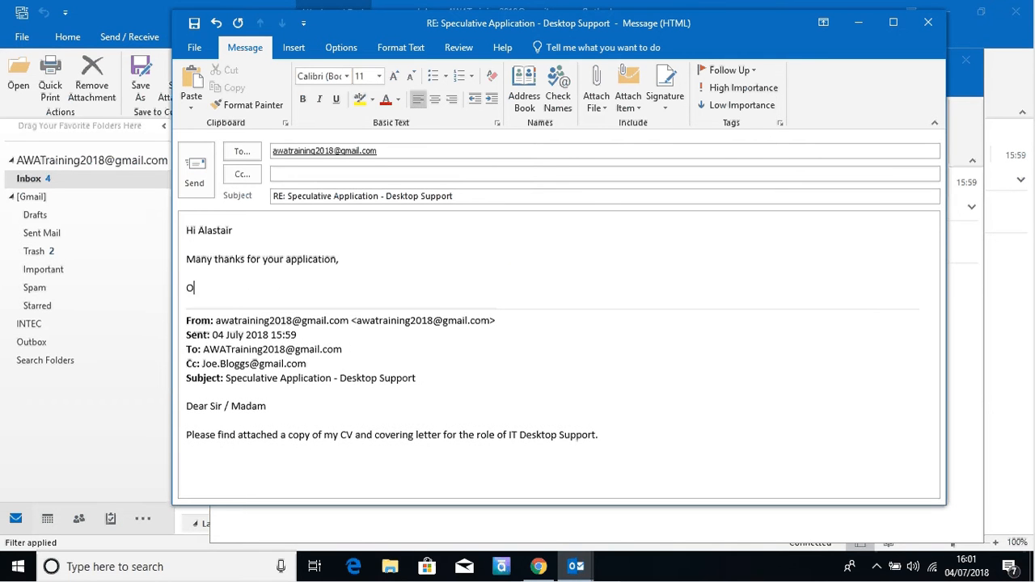
text(ur team wit)
text(l review )
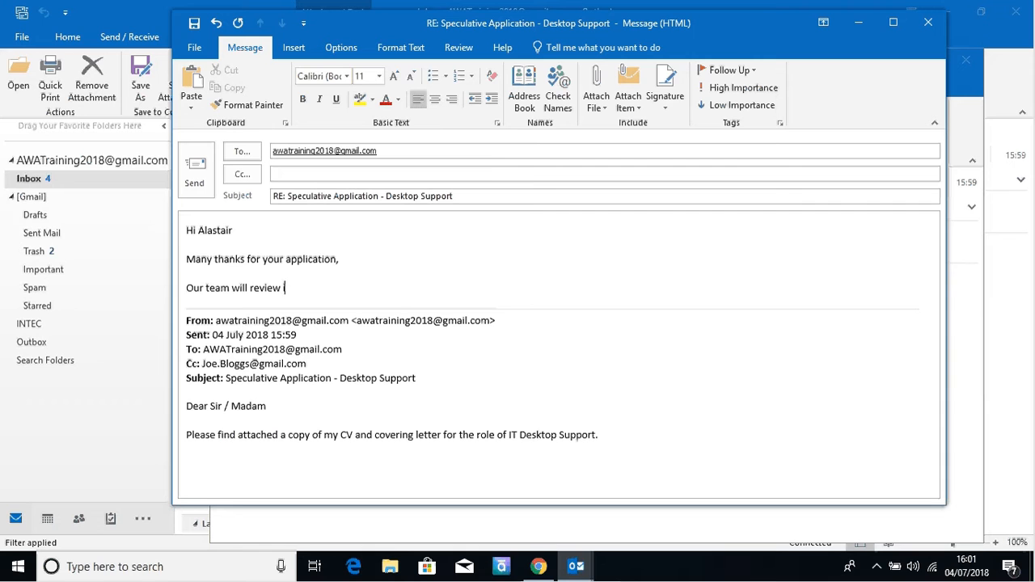
text(it and get back to youvery soon if you're successful!)
key(Return)
text(Beest)
key(BackSpace)
key(BackSpace)
key(BackSpace)
text(st)
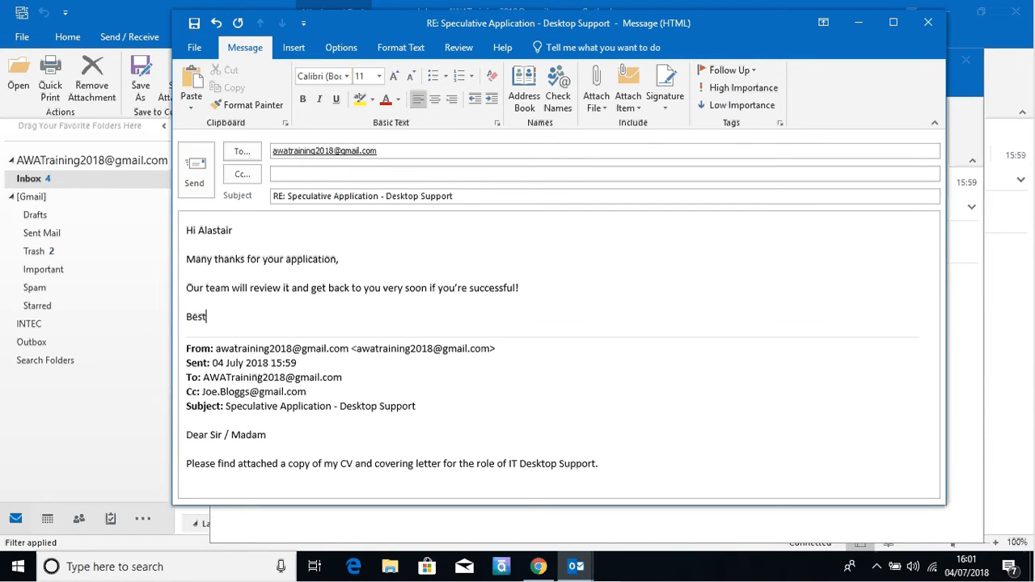
text( R)
text(eg)
text(ga)
text(rds)
key(Return)
key(Return)
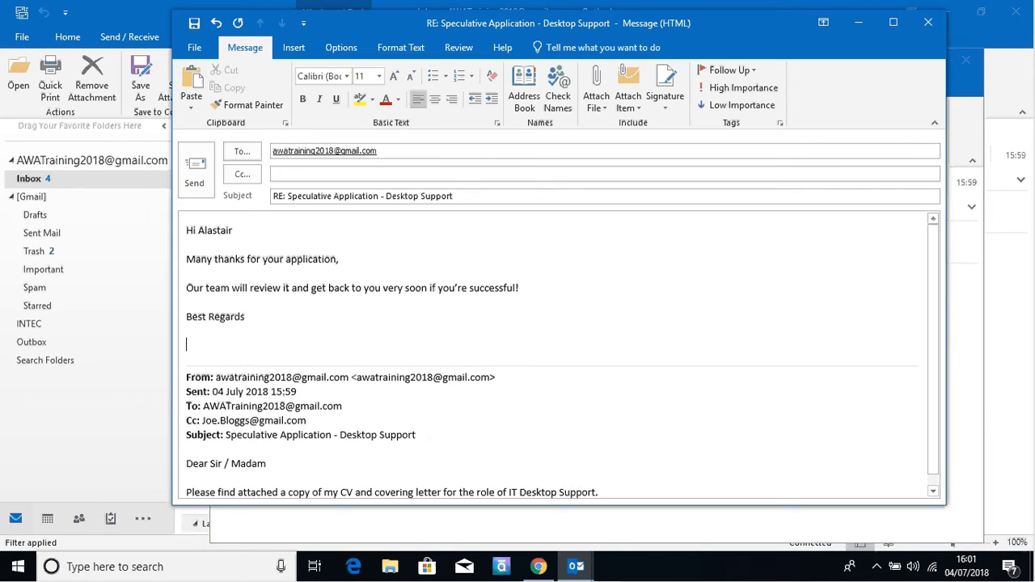
text(Team)
Step: Bring up the Cc recipient suggestions and dismiss them, leaving Cc empty
click(453, 173)
click(453, 173)
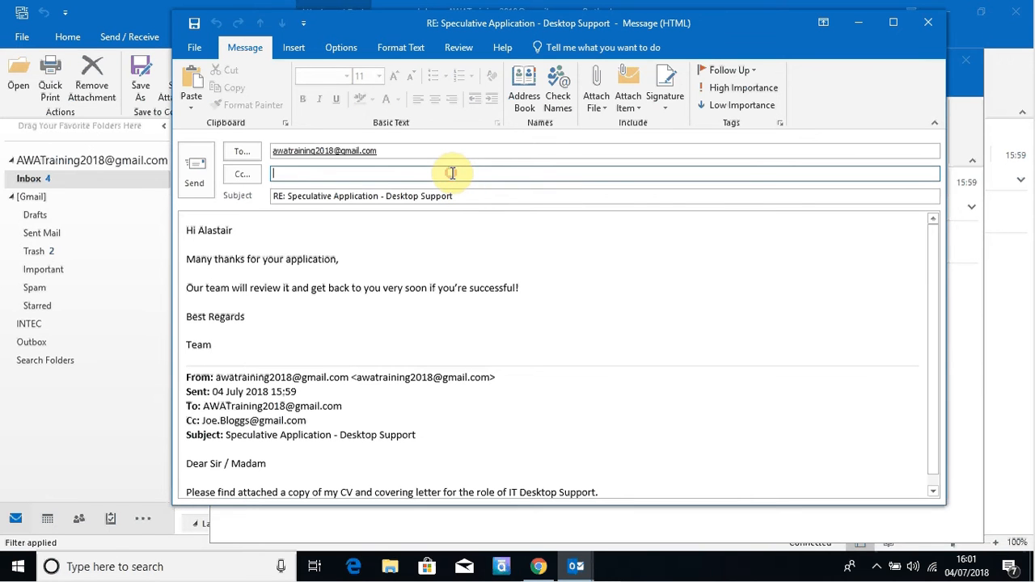
click(704, 253)
Step: Toggle the reply's importance to High, then Low, then off, and send it
click(745, 92)
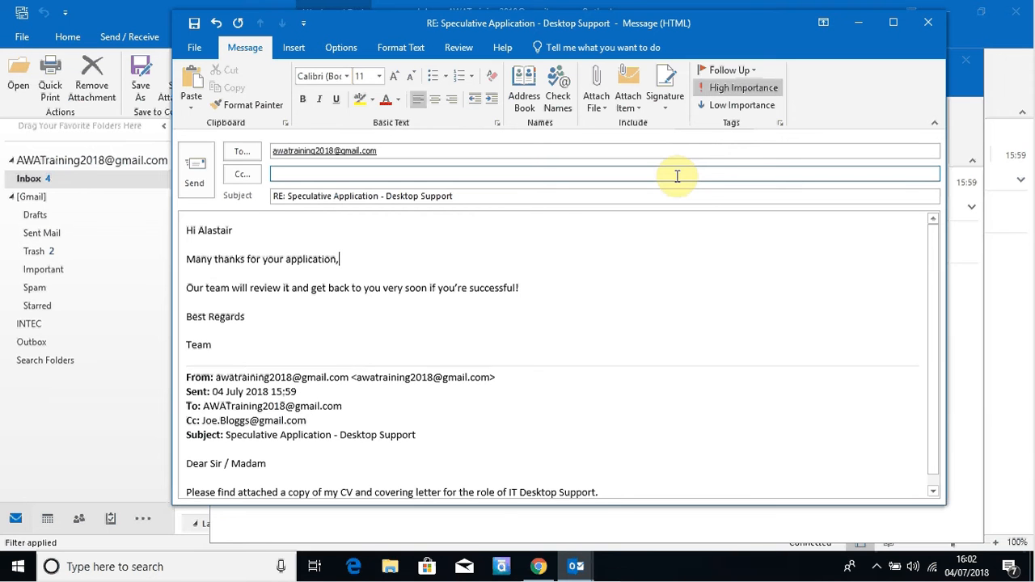
click(736, 106)
click(739, 107)
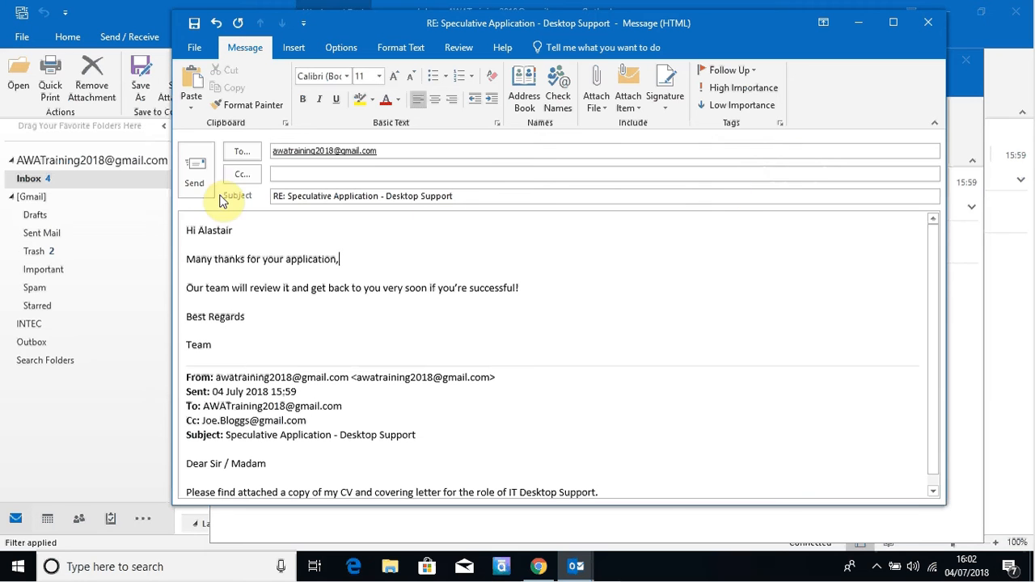
click(197, 180)
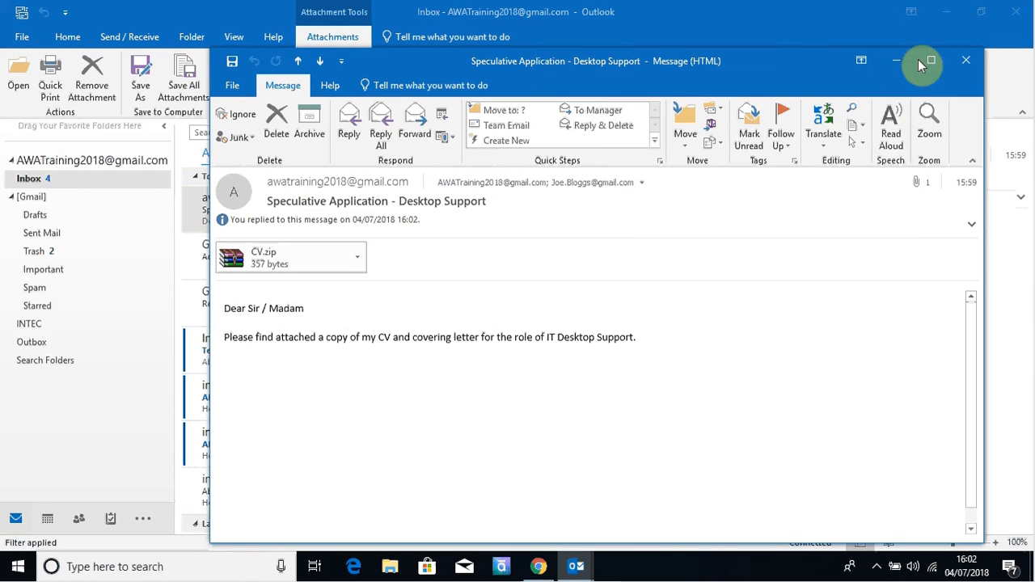
Step: Close the original message and run Send/Receive All Folders so the reply arrives in the Inbox
click(964, 61)
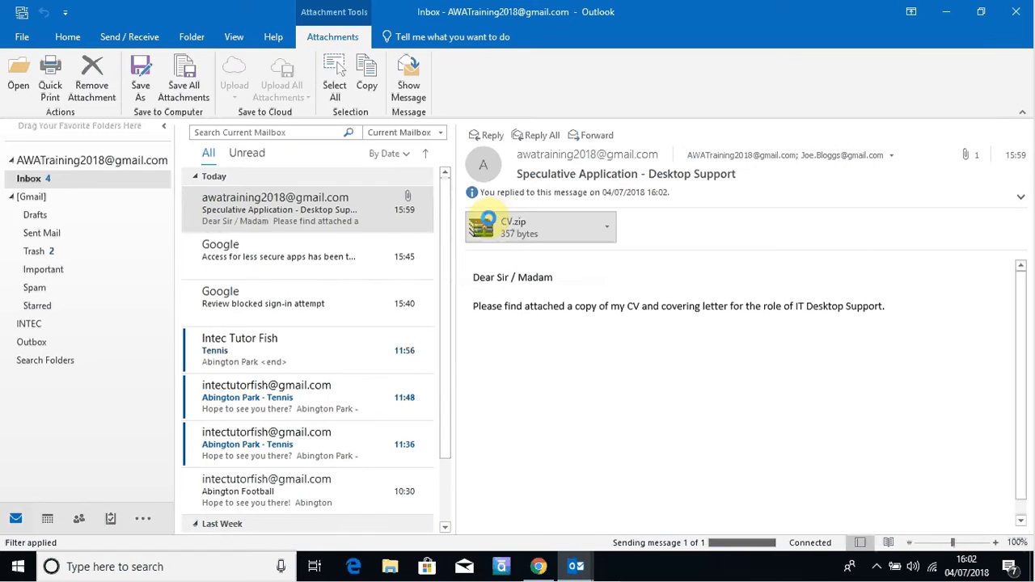
click(131, 38)
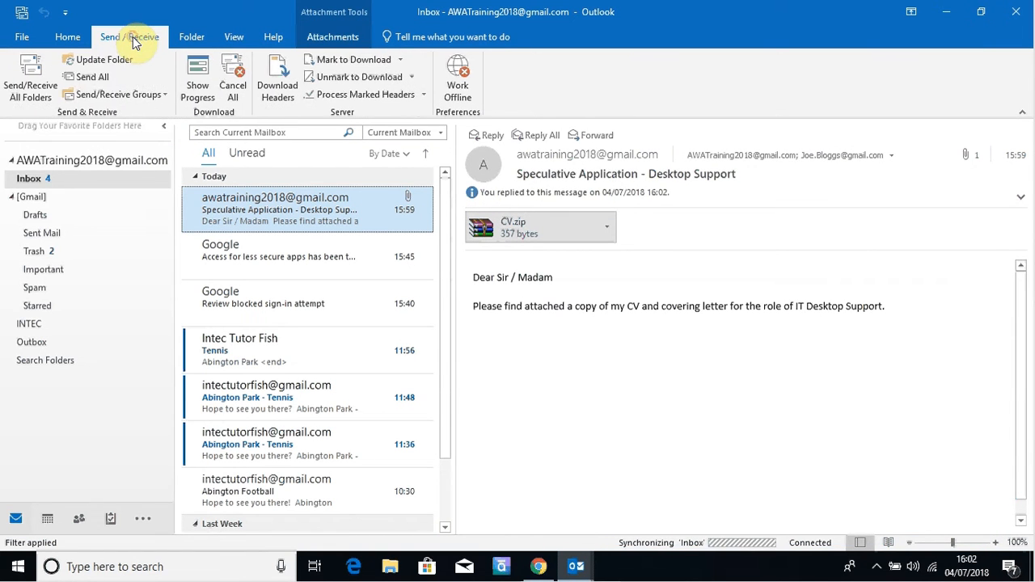
click(33, 85)
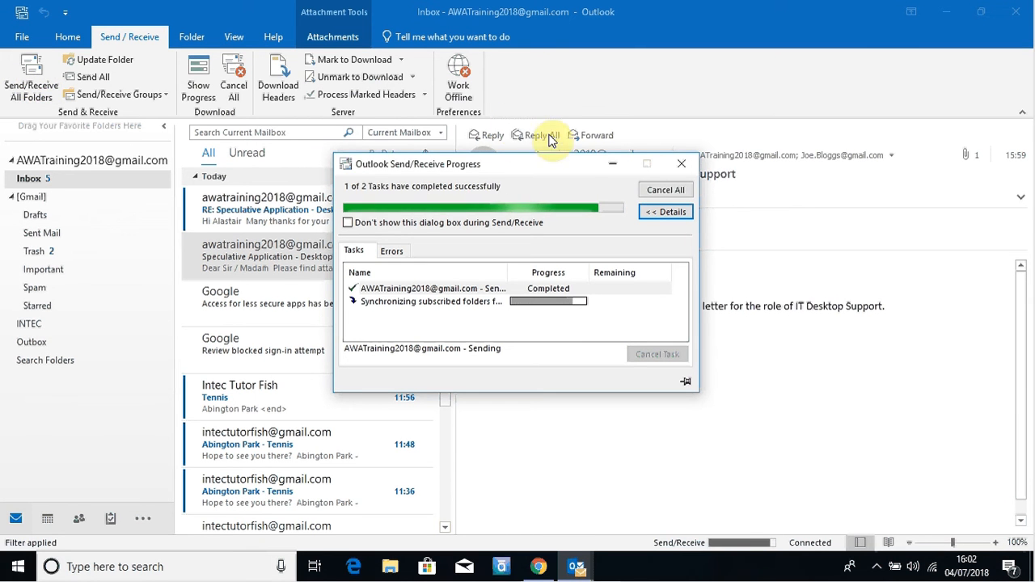
click(682, 165)
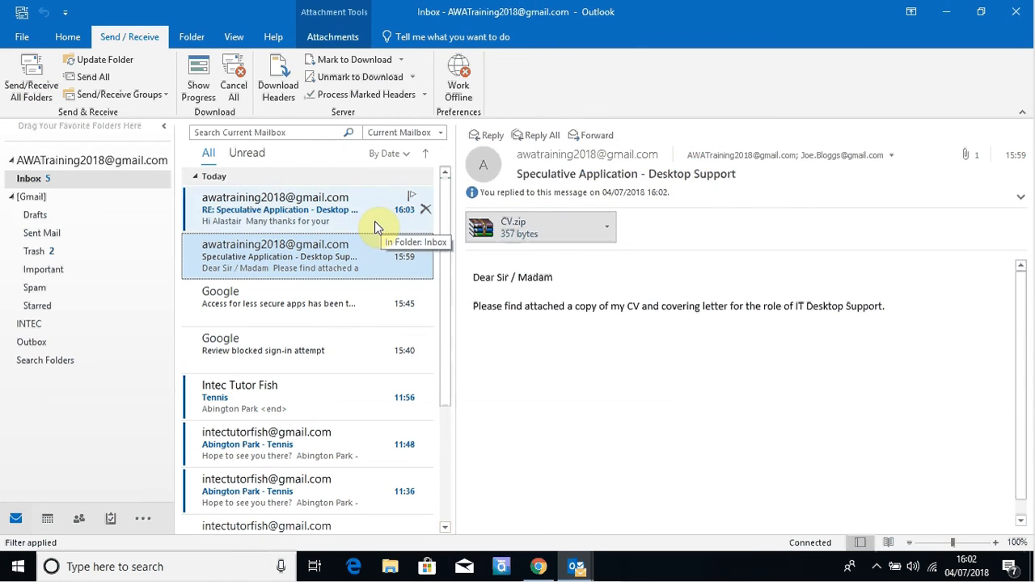
click(68, 38)
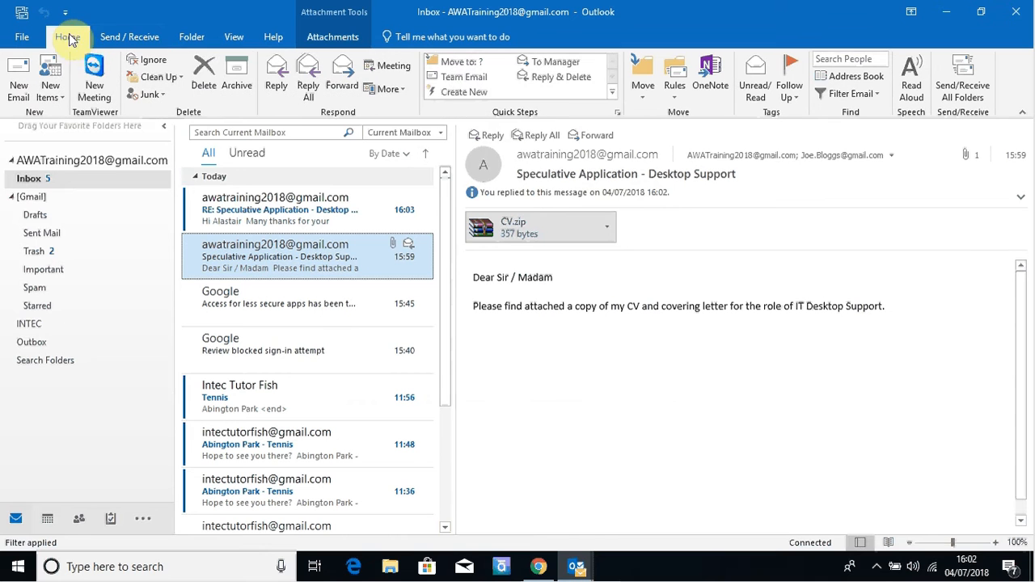
Step: Read the 'RE: Speculative Application - Desktop Support' reply in the Reading Pane, then open the recorder's tray options
click(328, 213)
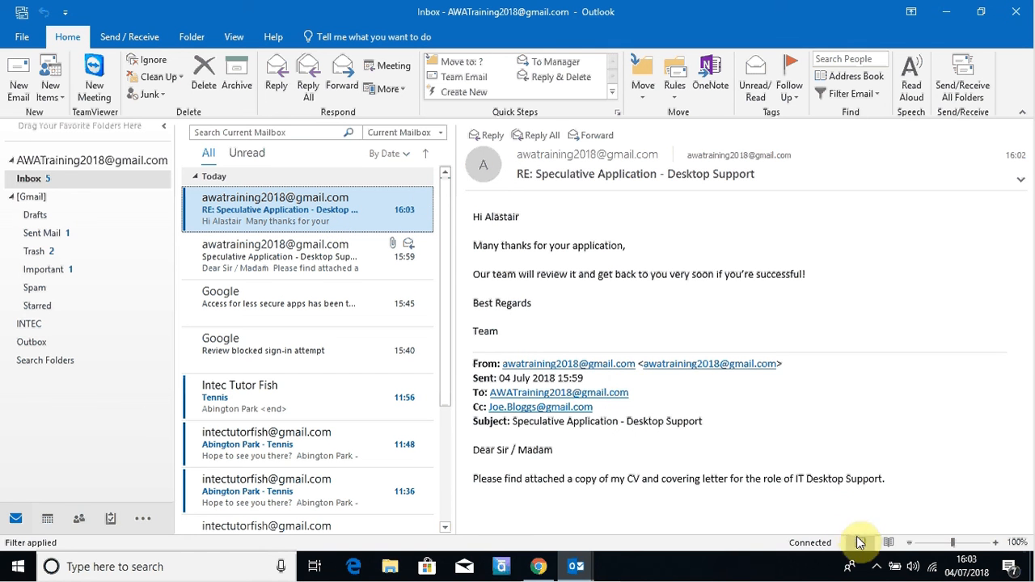
click(878, 567)
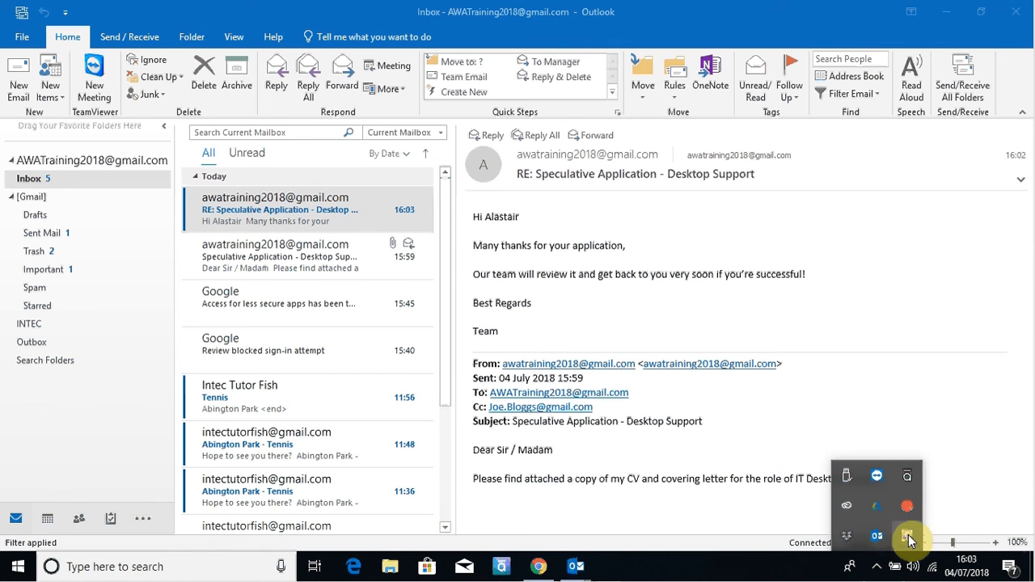
right_click(908, 539)
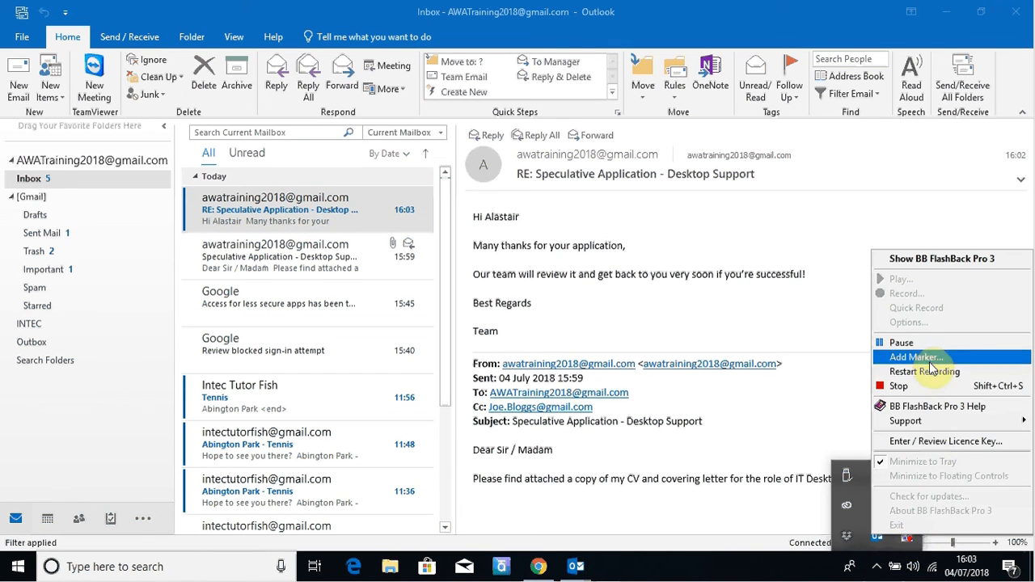